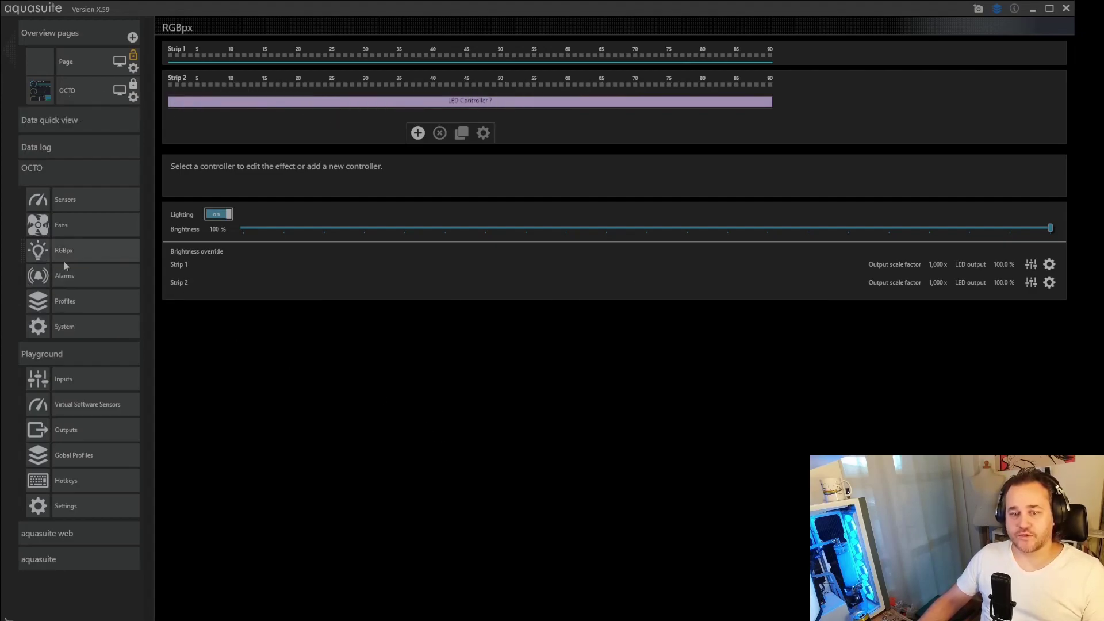
Step: Glance at the Fans page, return to RGBpx, then bring up the browser's OCTO product page
click(88, 224)
click(90, 255)
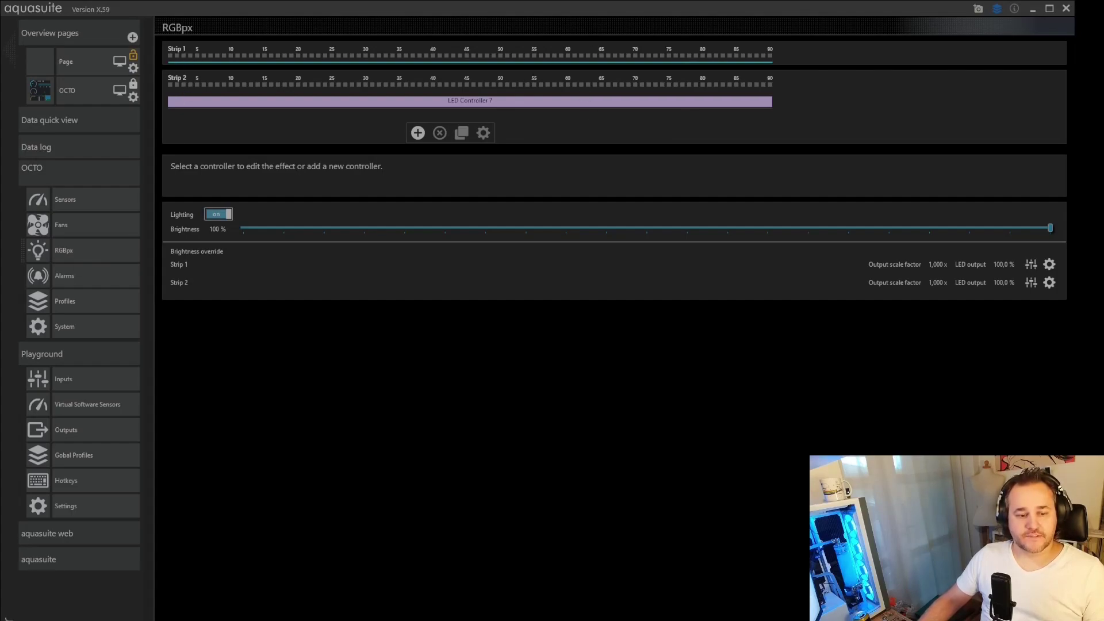
key(alt+Tab)
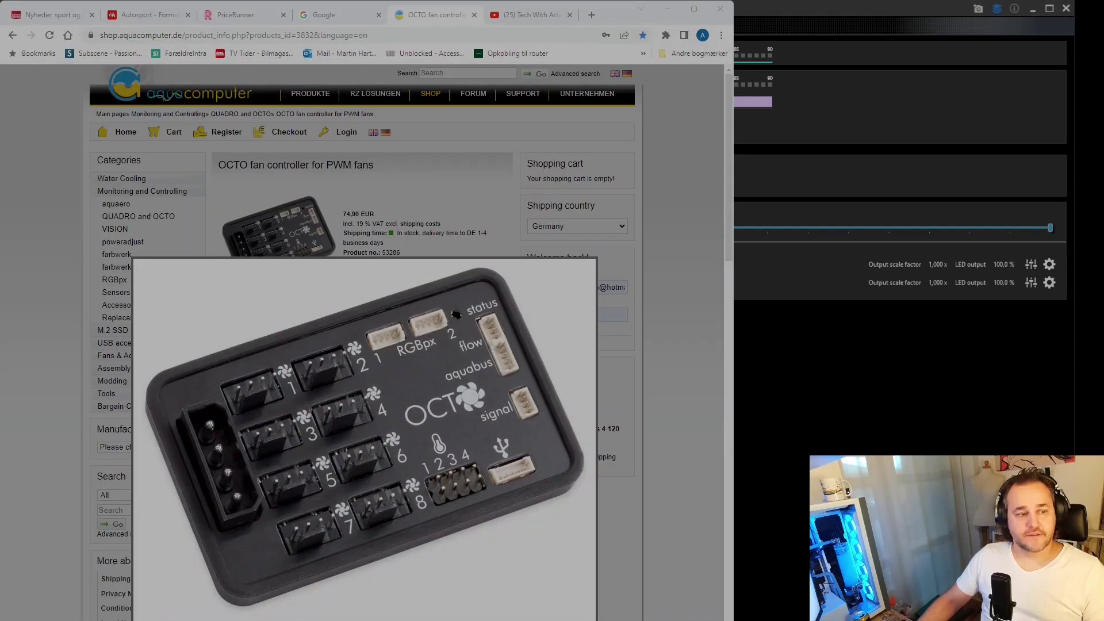
Step: Close the enlarged OCTO product photo and enlarge it again from its thumbnail
click(441, 475)
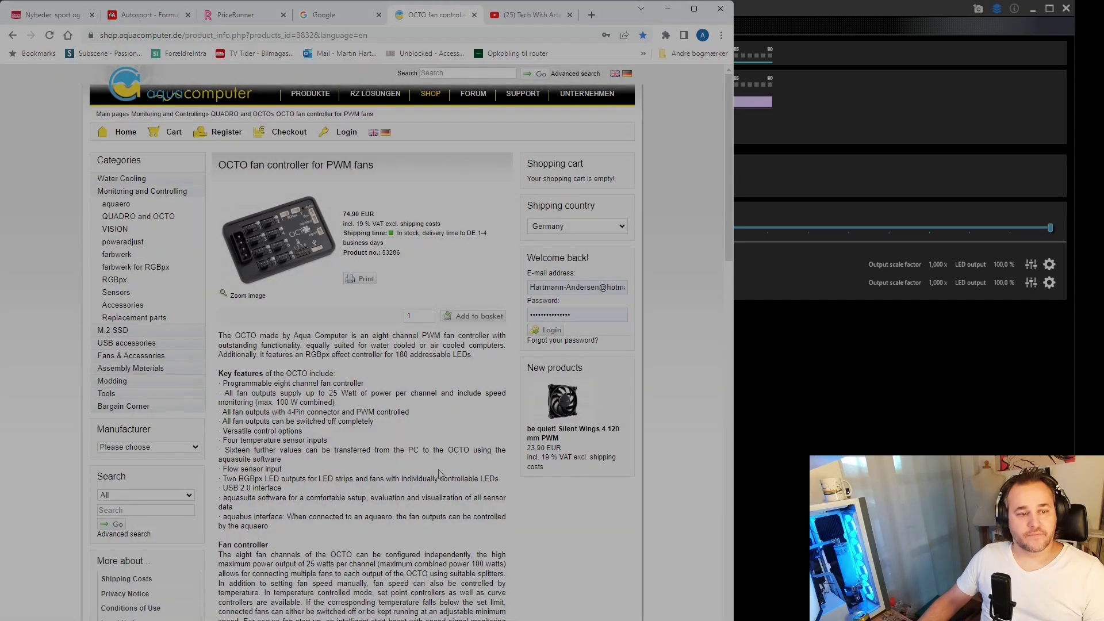
click(285, 231)
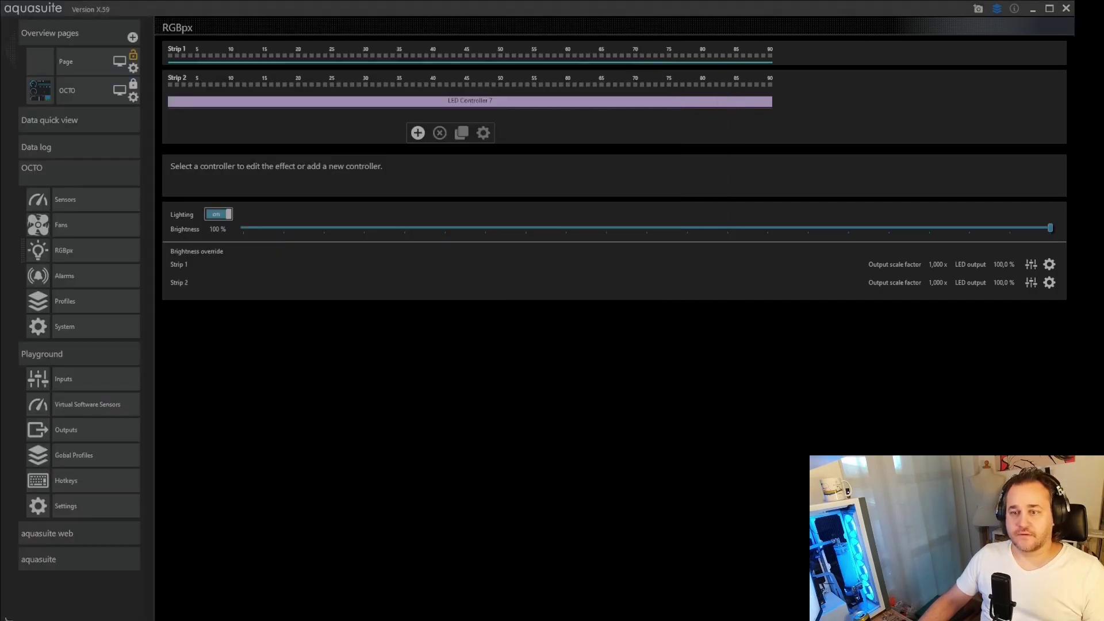
drag(369, 62, 370, 62)
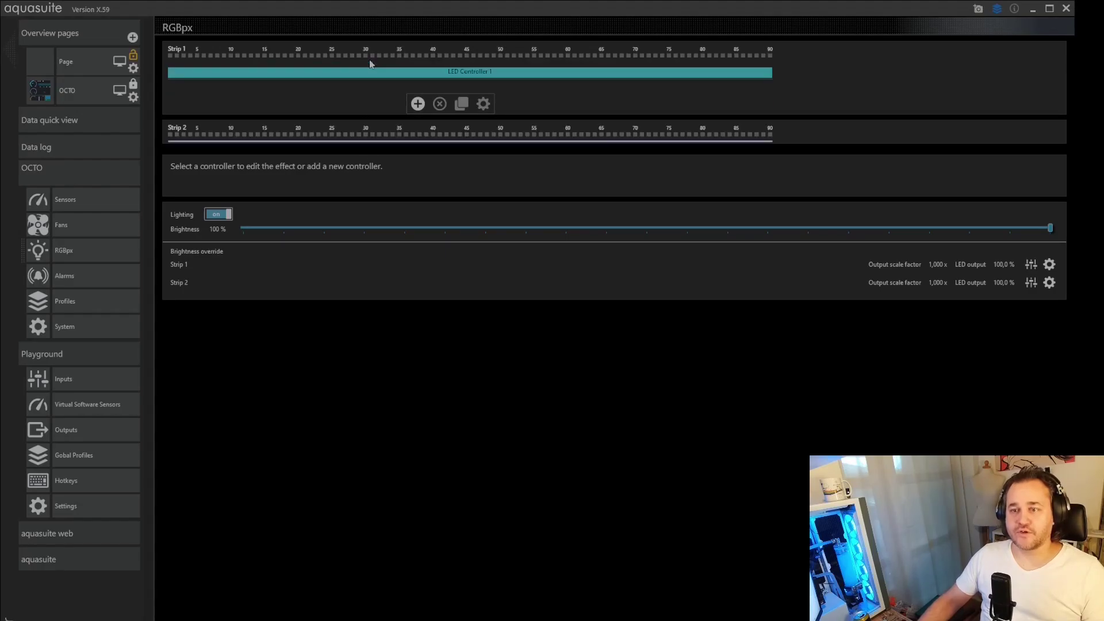
click(381, 73)
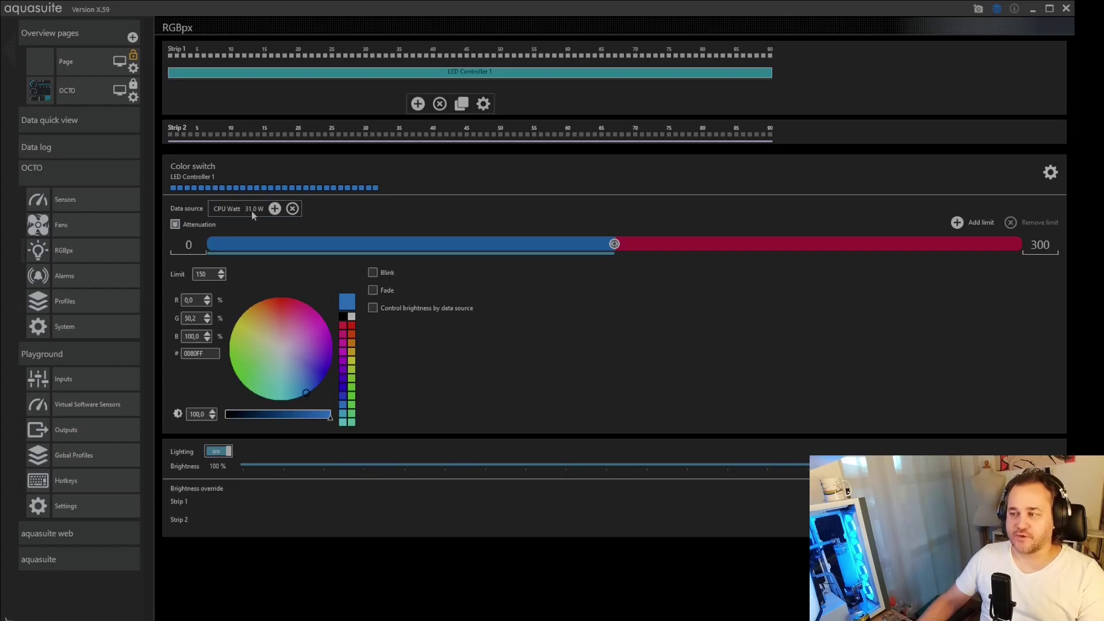
click(373, 290)
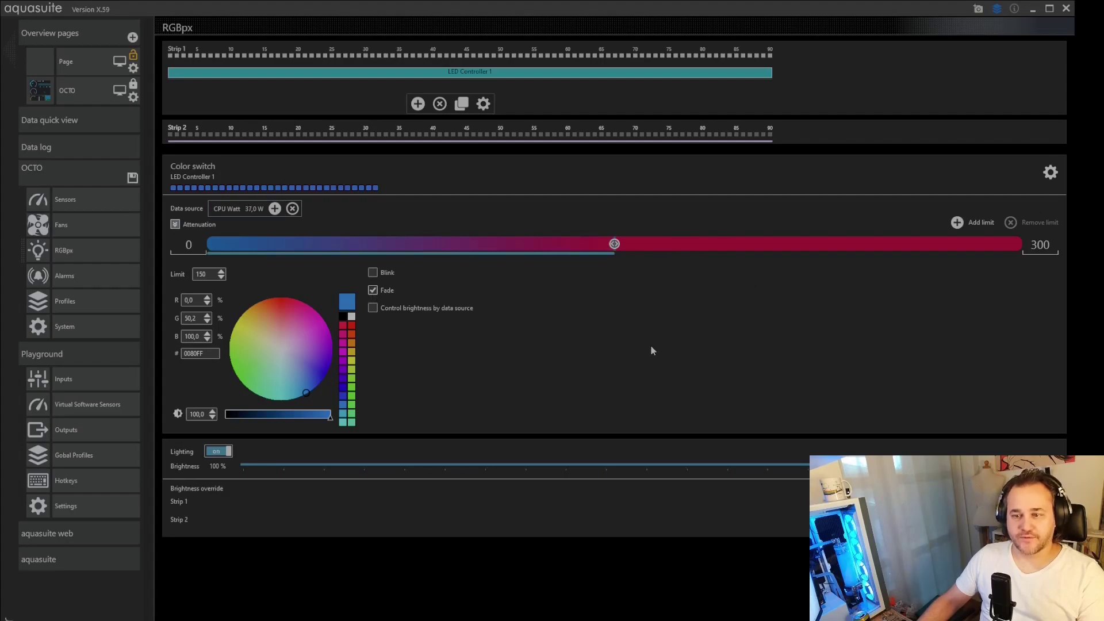
click(373, 290)
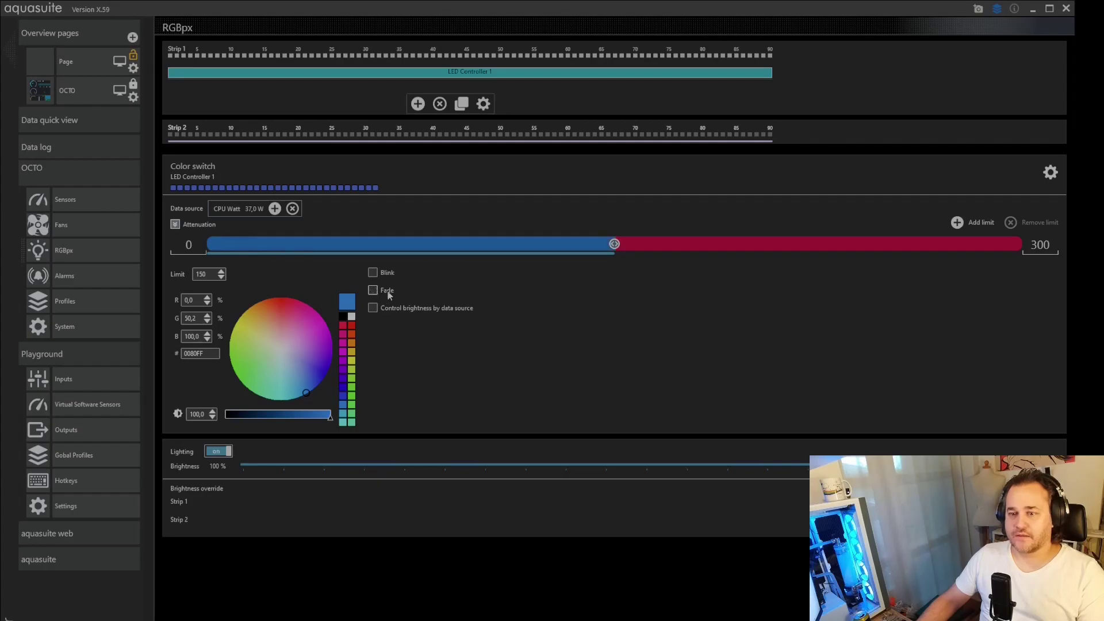
click(526, 129)
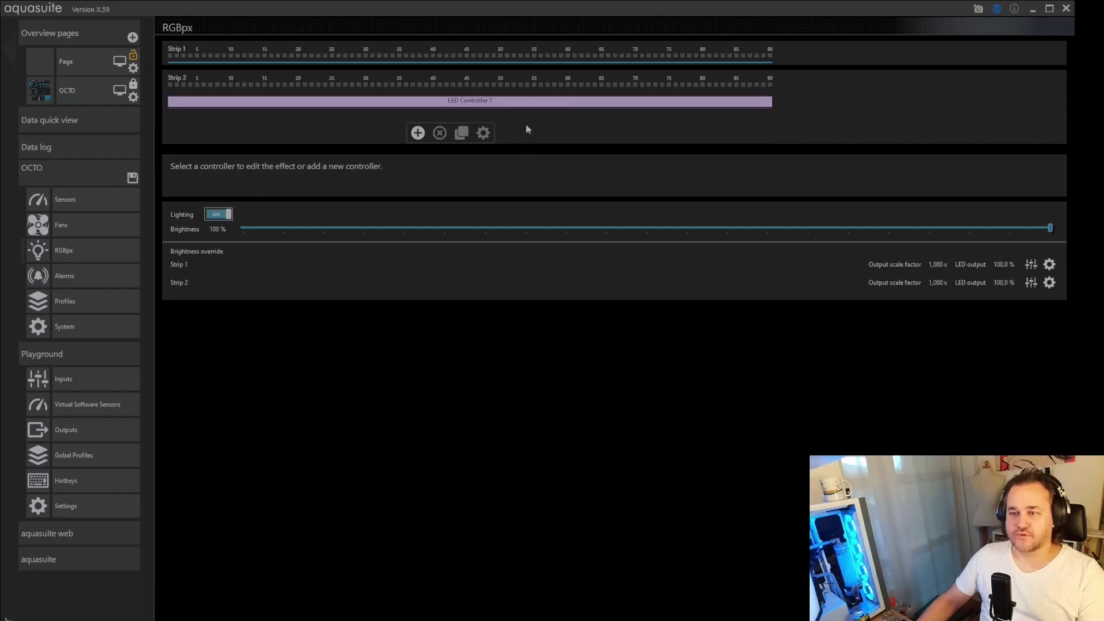
Step: Open LED Controller 7's Color switch settings, then bring Strip 1's LED Controller 1 into view
click(495, 103)
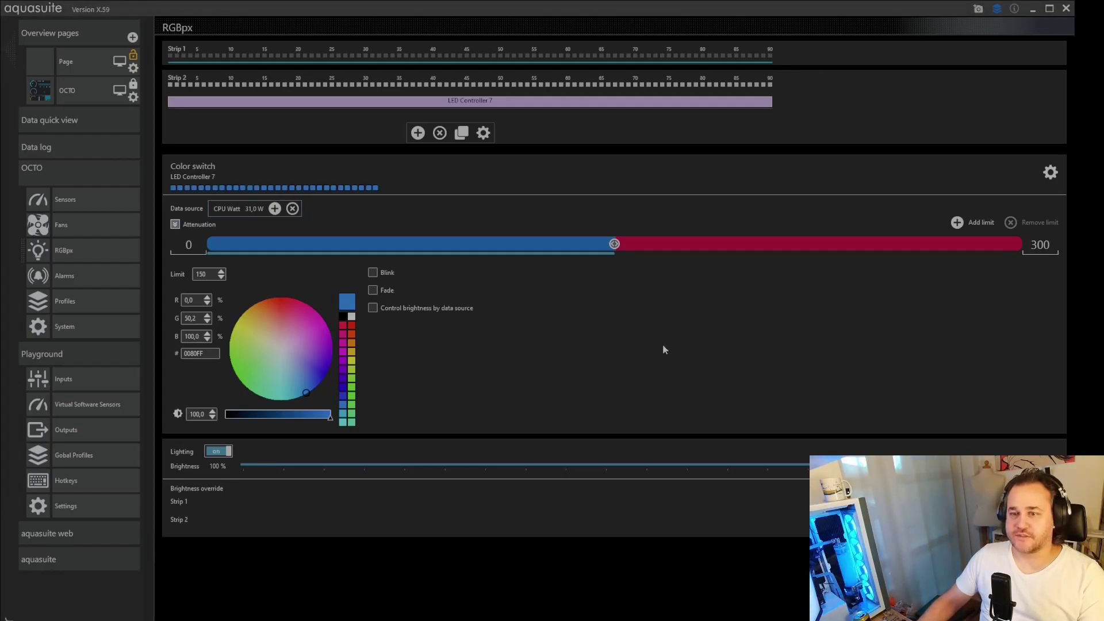
drag(725, 105, 700, 72)
Step: Switch Strip 1's LED Controller 1 effect to Rotating rainbow
click(701, 72)
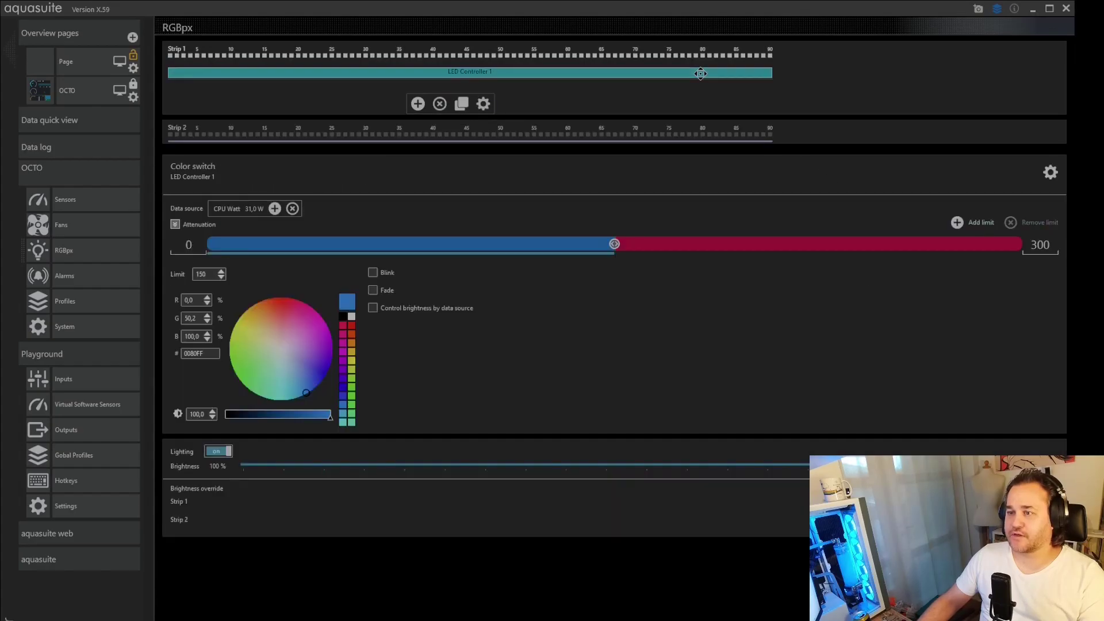
click(1050, 174)
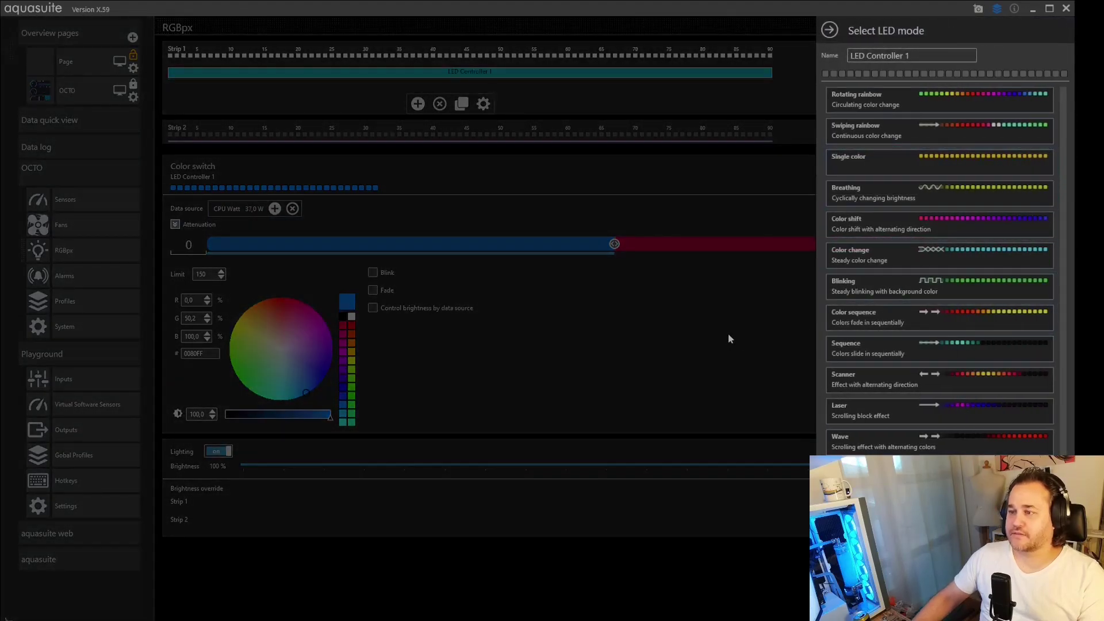
scroll(966, 265, down, 3)
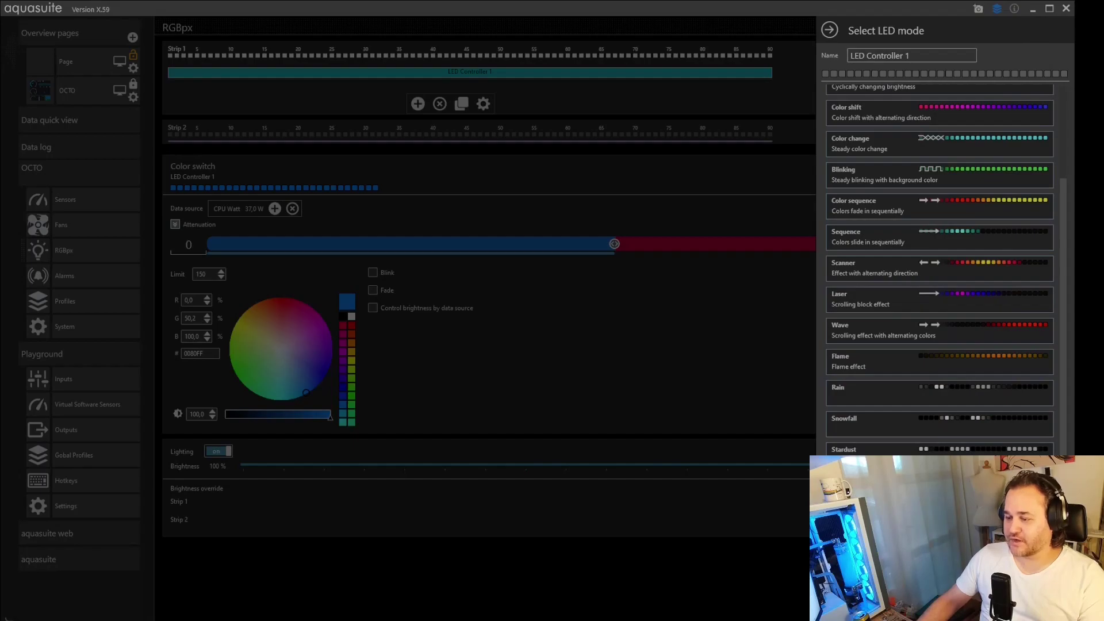
scroll(883, 340, up, 3)
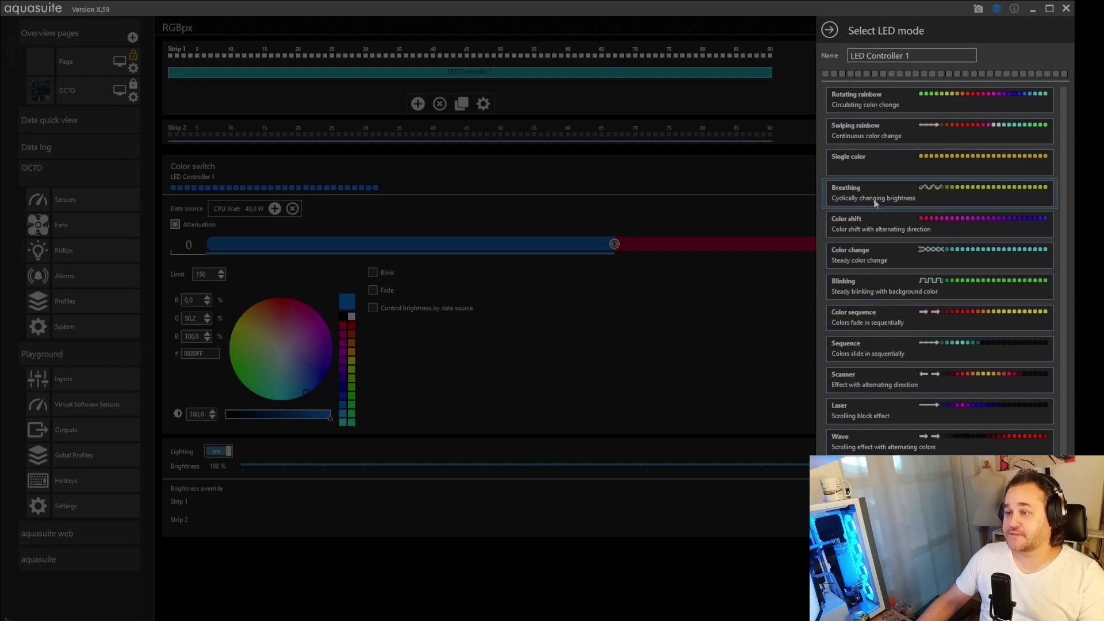
click(887, 105)
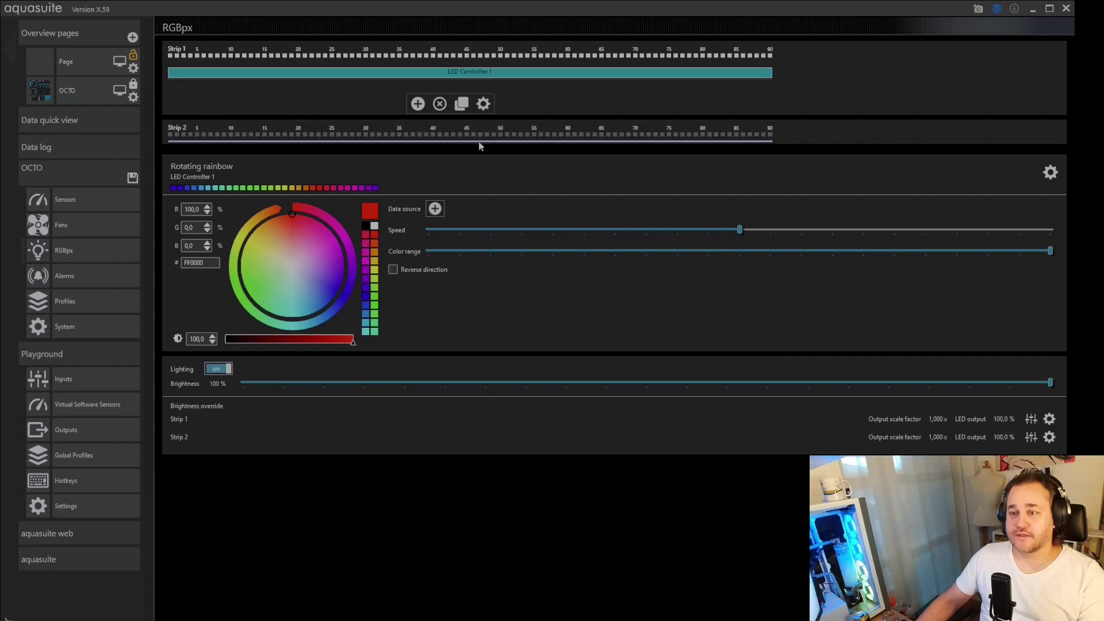
Step: Switch Strip 2's LED Controller 7 effect to Rotating rainbow as well
click(481, 141)
click(472, 101)
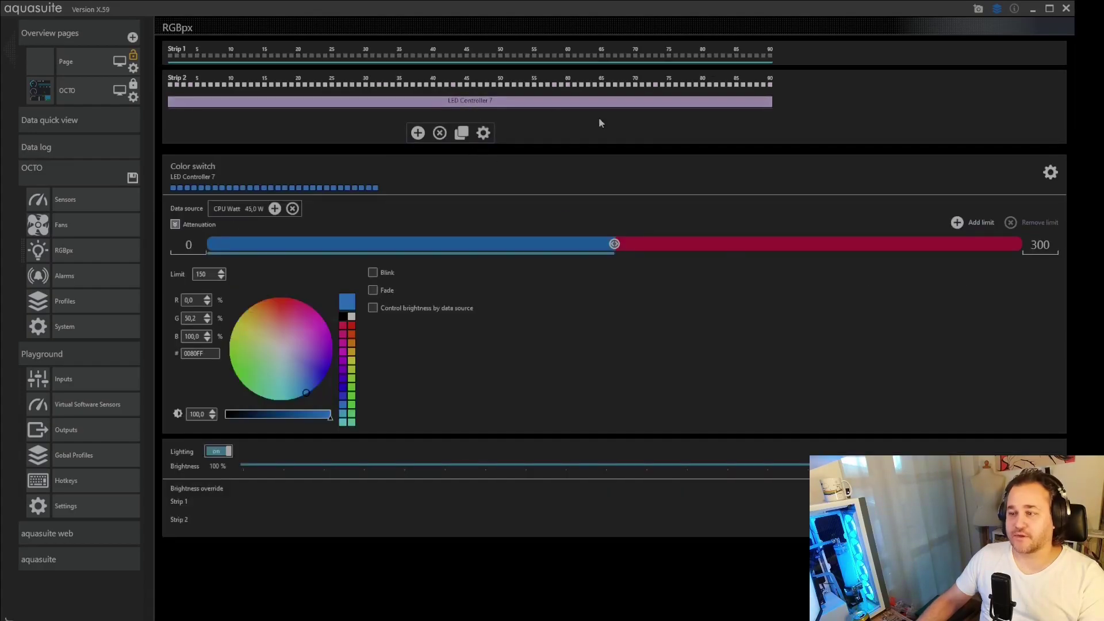
click(1051, 173)
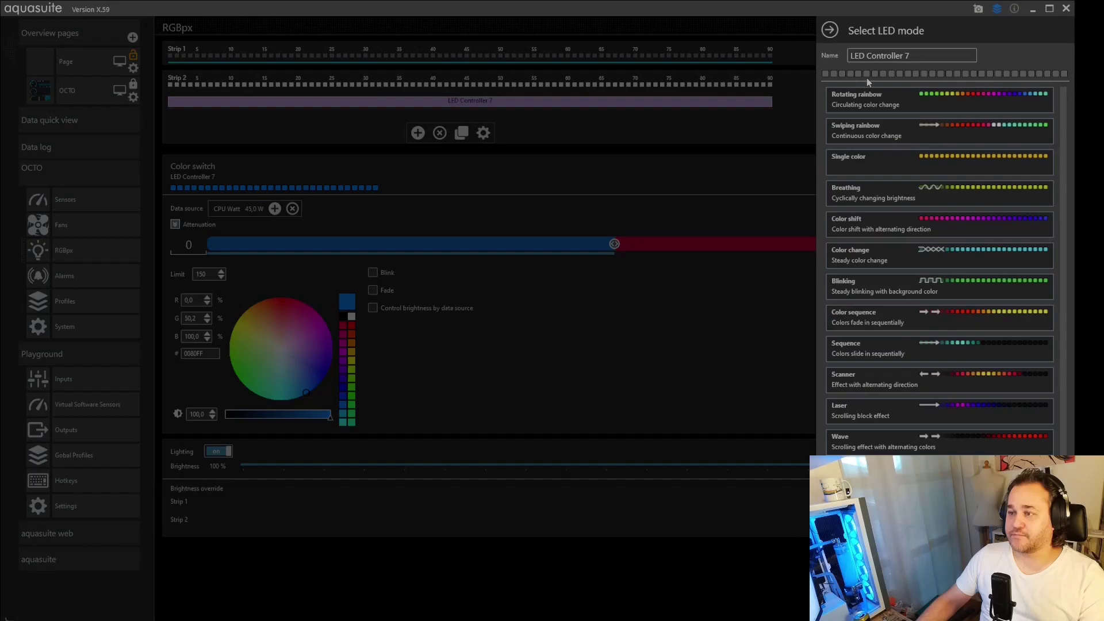
click(874, 99)
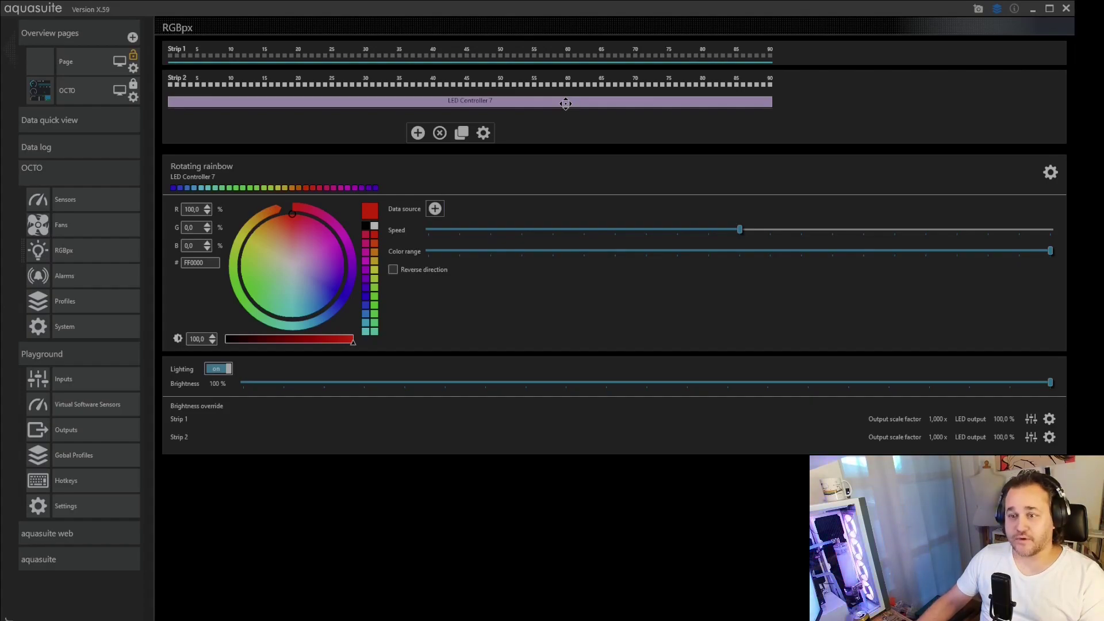
Step: Pick Scanner in the Select LED mode list for LED Controller 7, giving red and green on black
click(1050, 172)
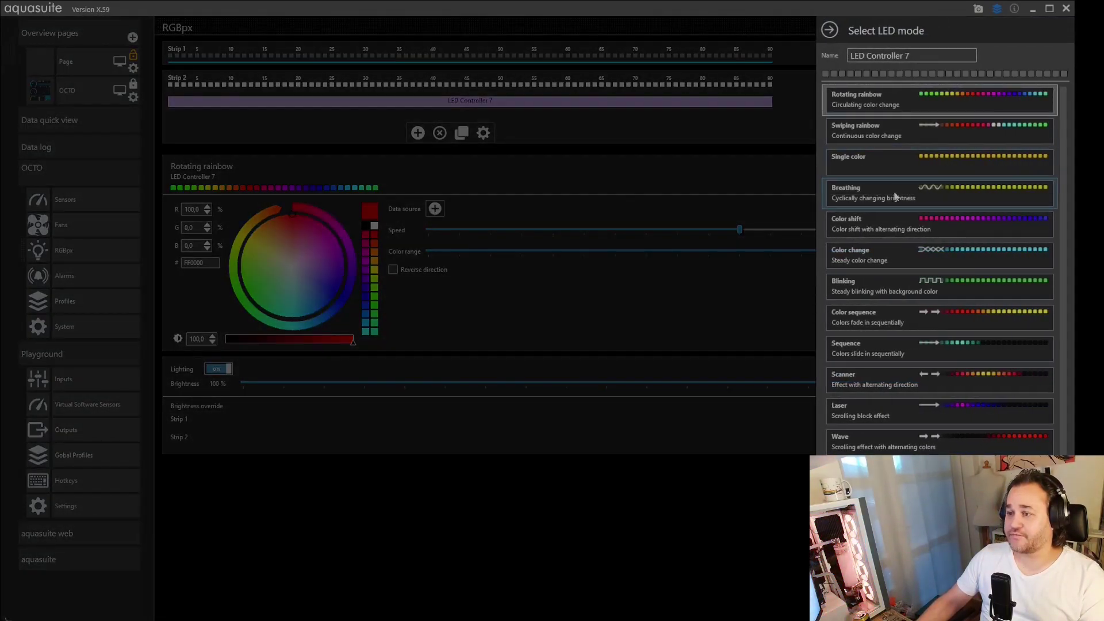
scroll(903, 165, down, 1)
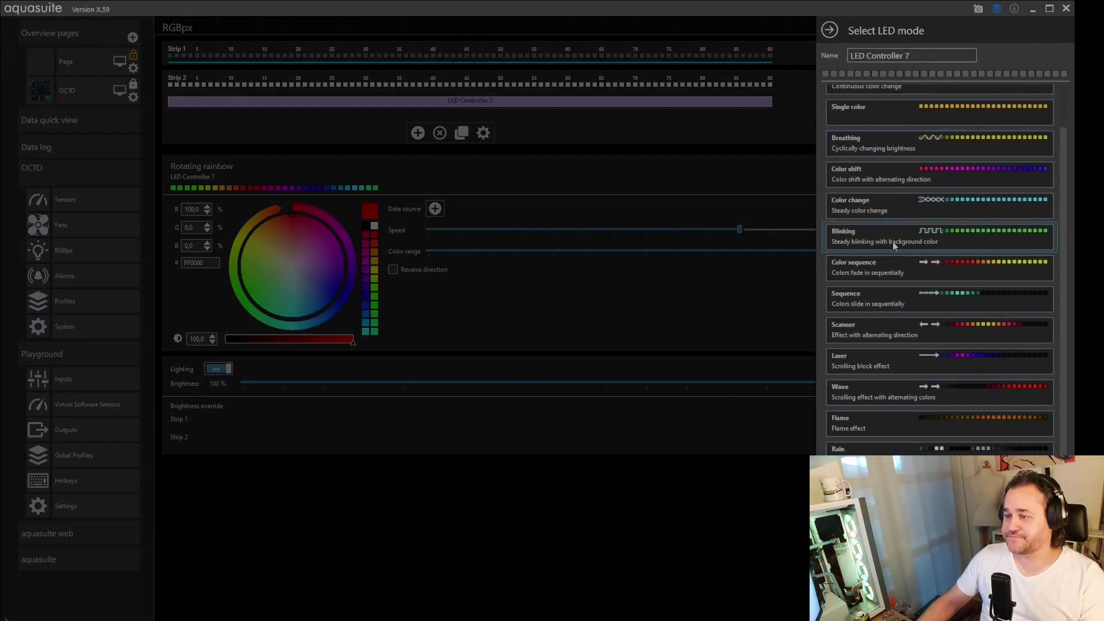
scroll(892, 241, down, 1)
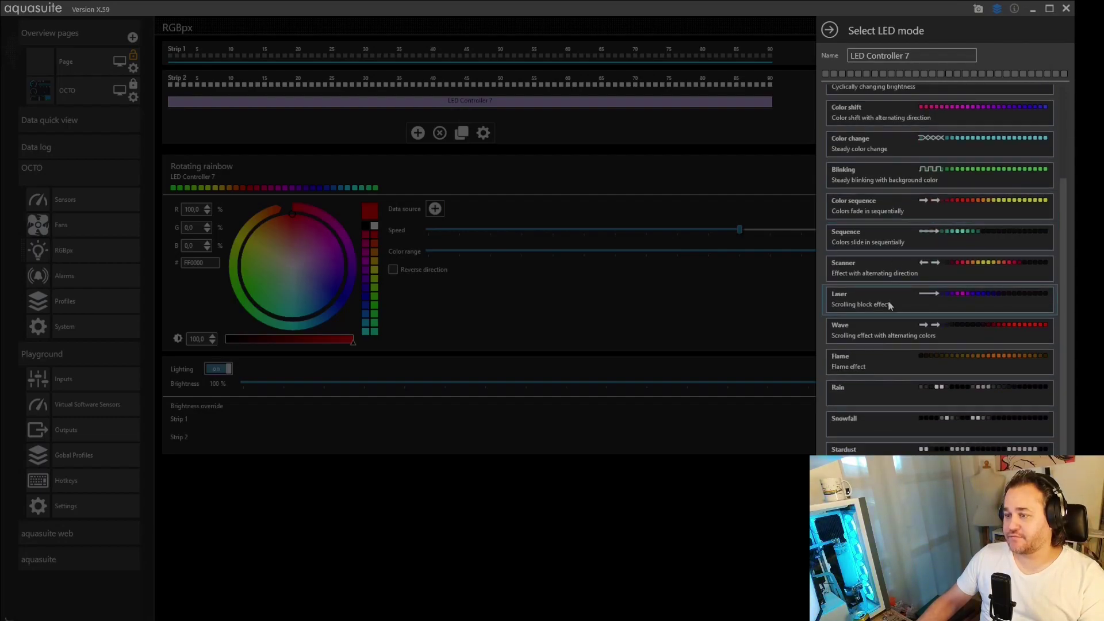
click(889, 279)
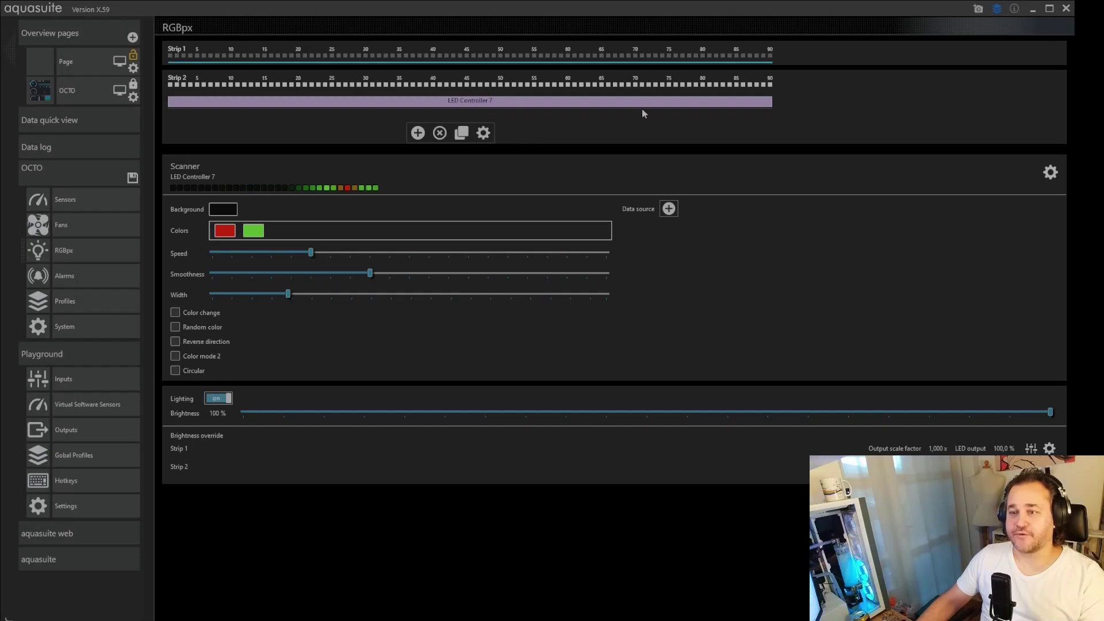
Step: Set Strip 1's LED Controller 1 to the Scanner effect, red and green on black
click(622, 54)
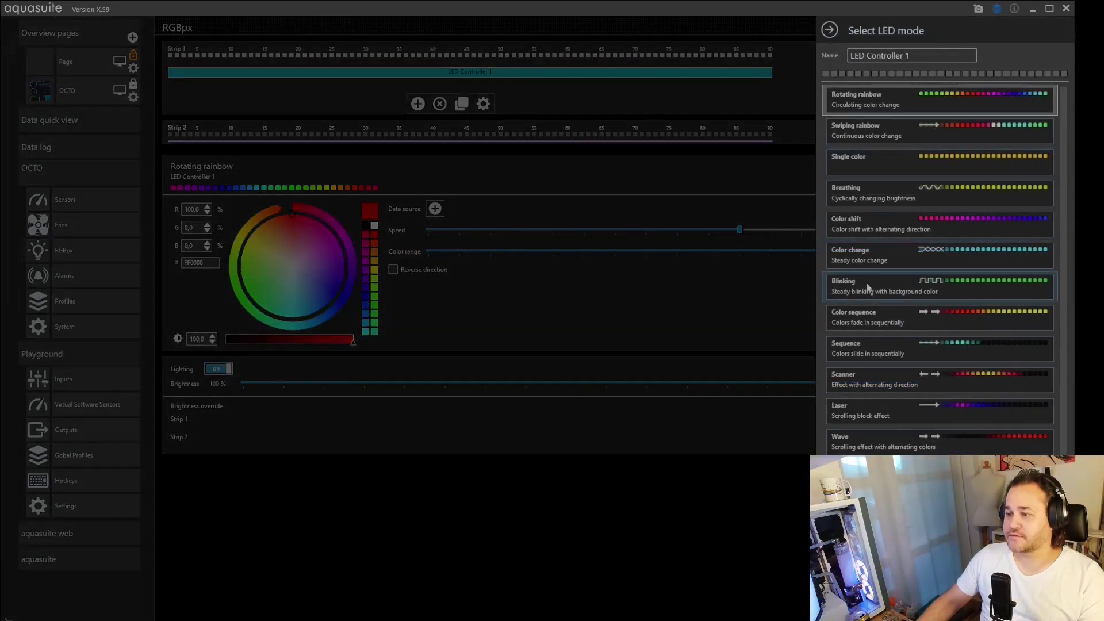
click(860, 375)
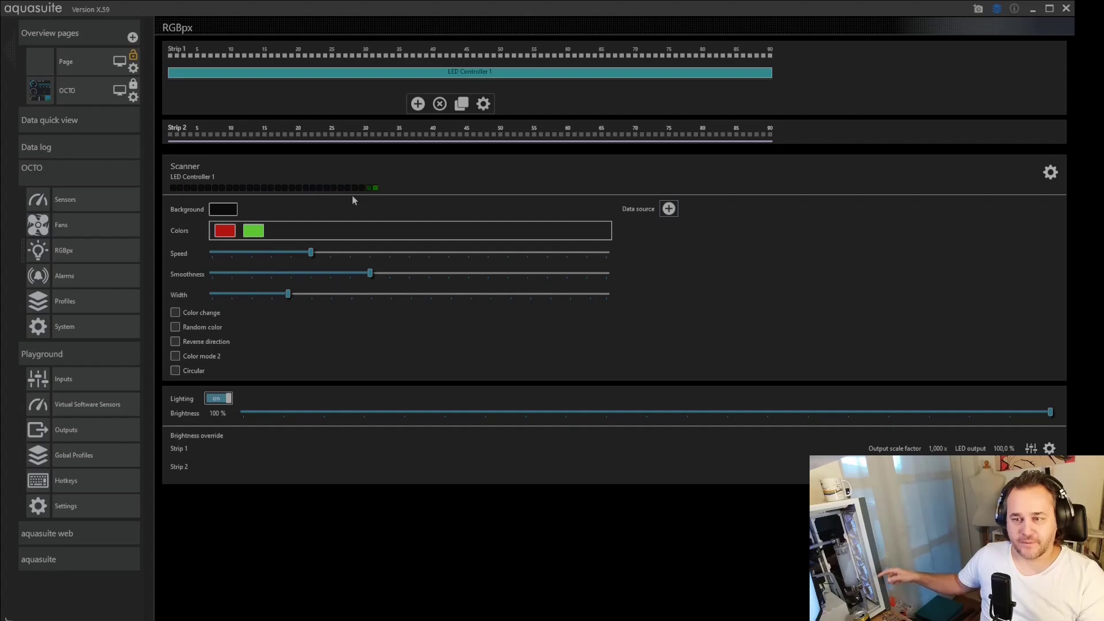
Step: Open the Select data source flyout for Strip 1's Scanner effect, closing and reopening it once
click(668, 208)
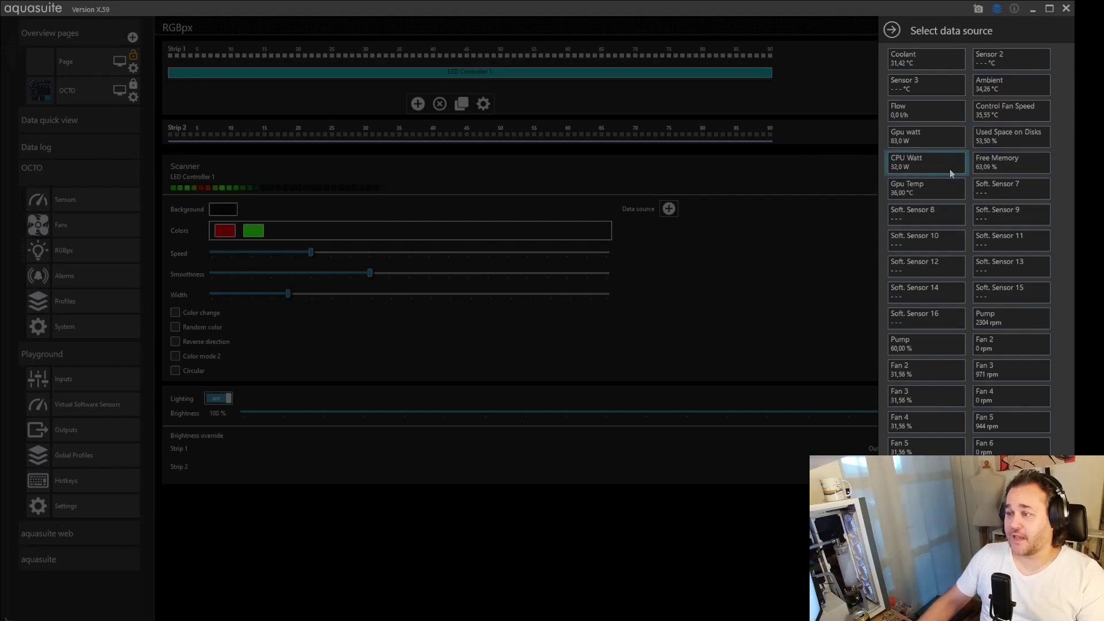
click(1006, 111)
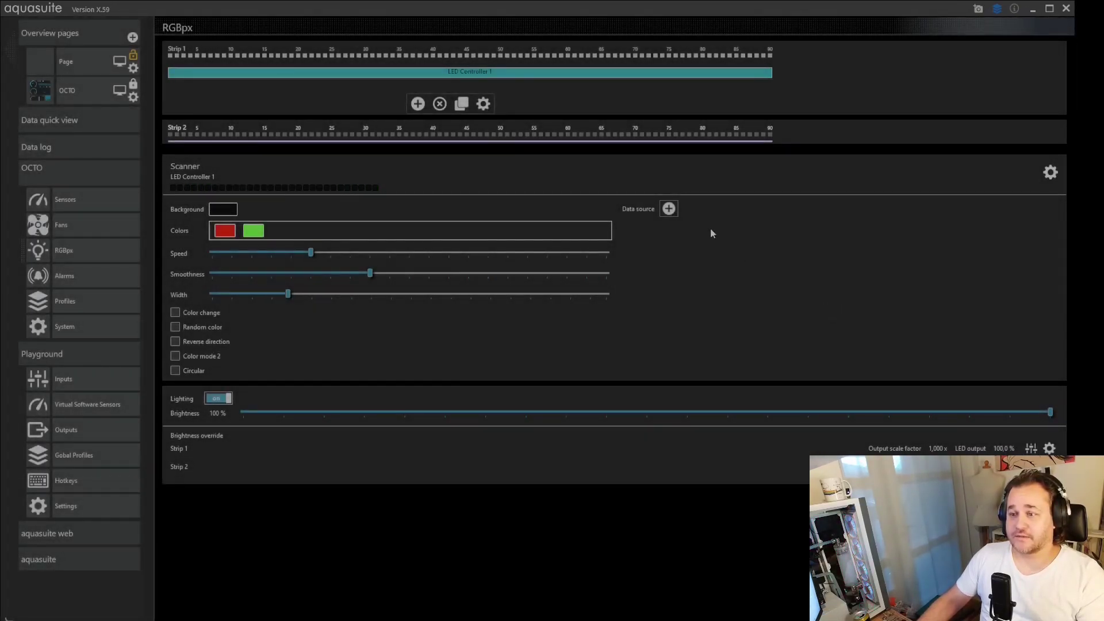
click(669, 210)
Step: Use Coolant as Strip 1's data source, push Scanner speed near maximum, then show Strip 2
click(902, 65)
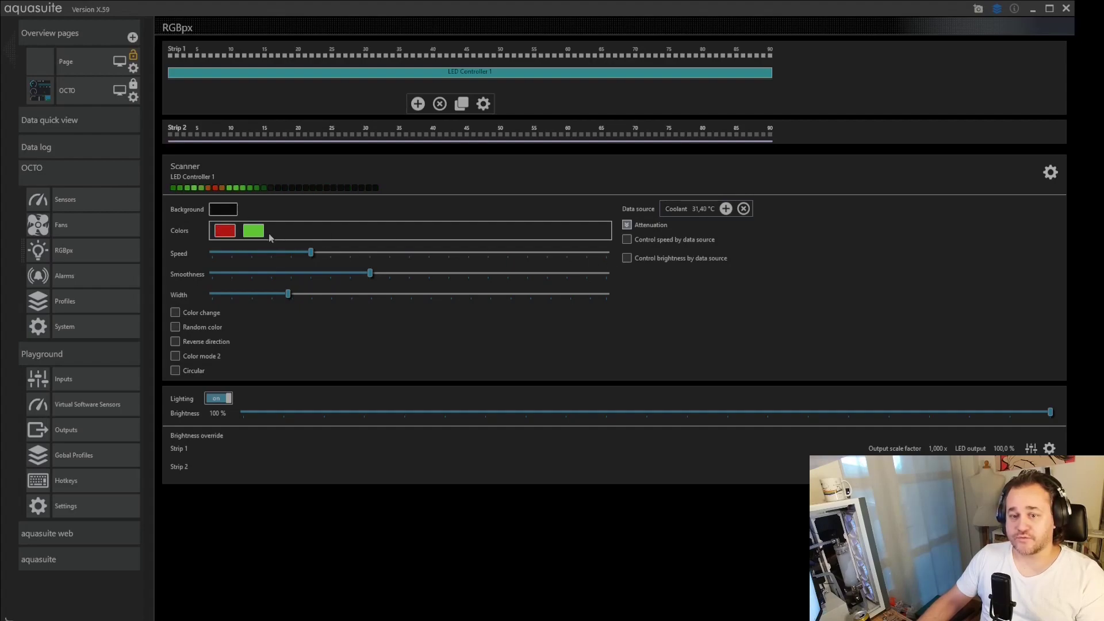
click(508, 255)
click(508, 255)
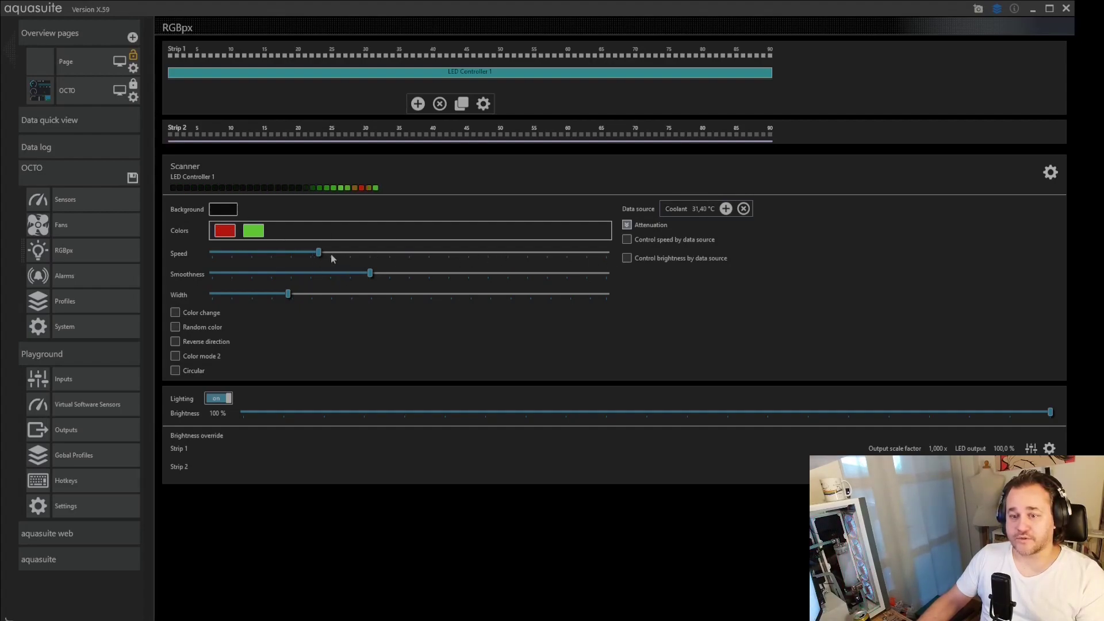
click(520, 256)
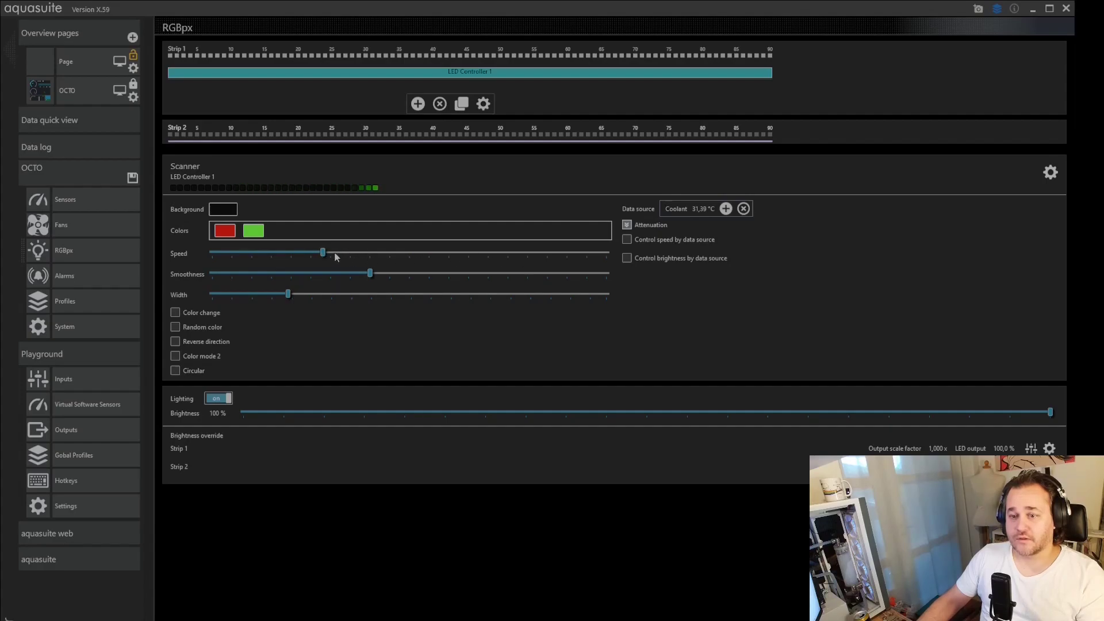
drag(323, 253, 541, 256)
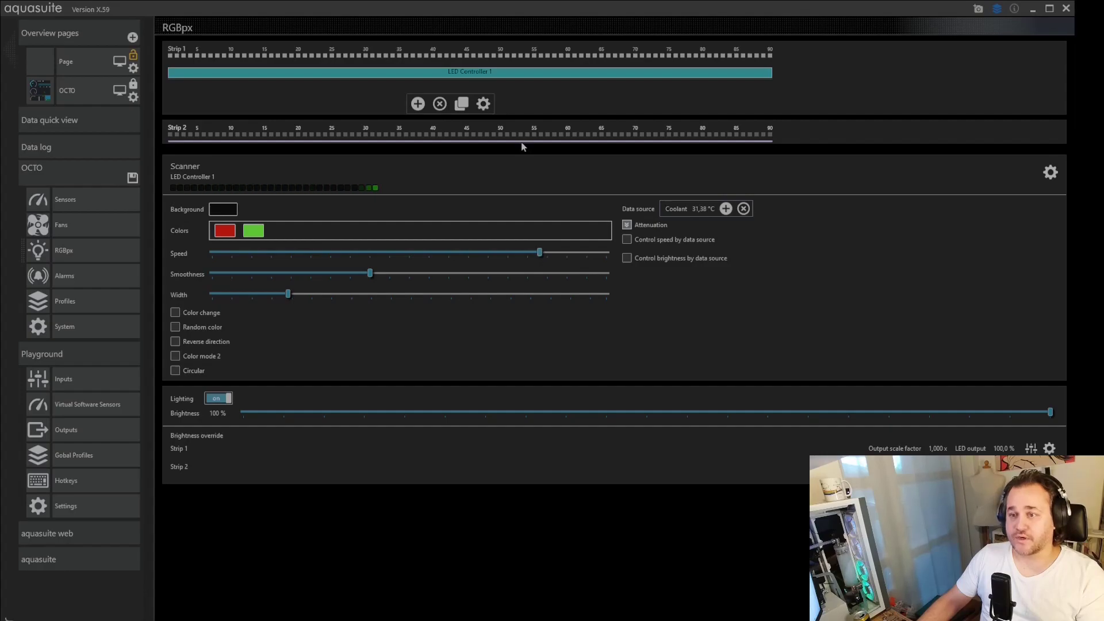
click(546, 141)
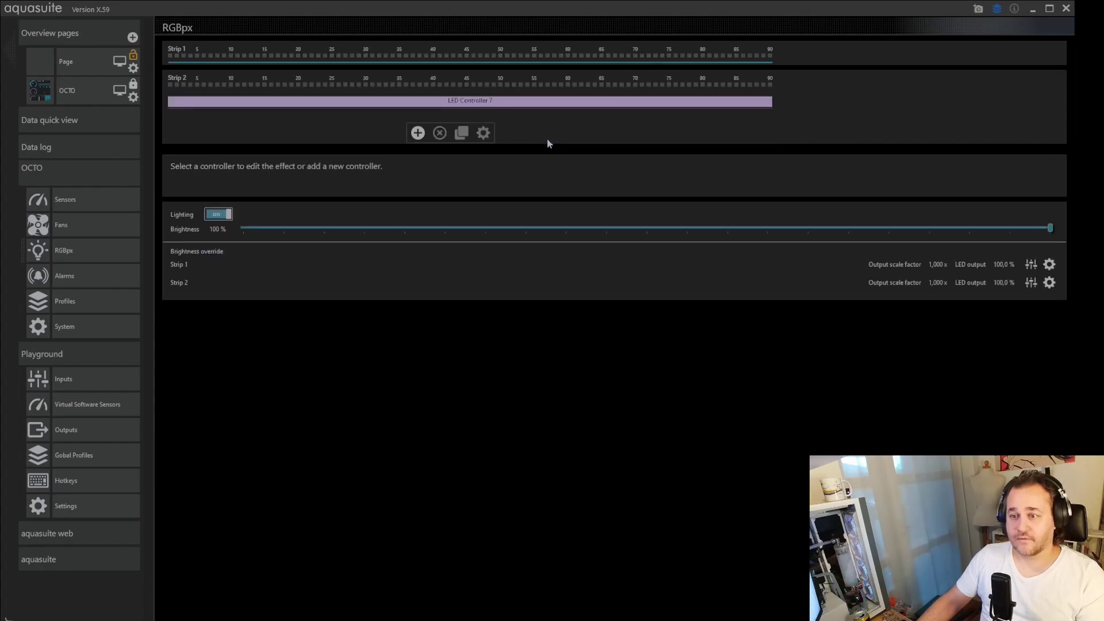
Step: Speed up Strip 2's Scanner, then switch LED Controller 7 to the Laser effect
click(540, 101)
drag(313, 253, 508, 253)
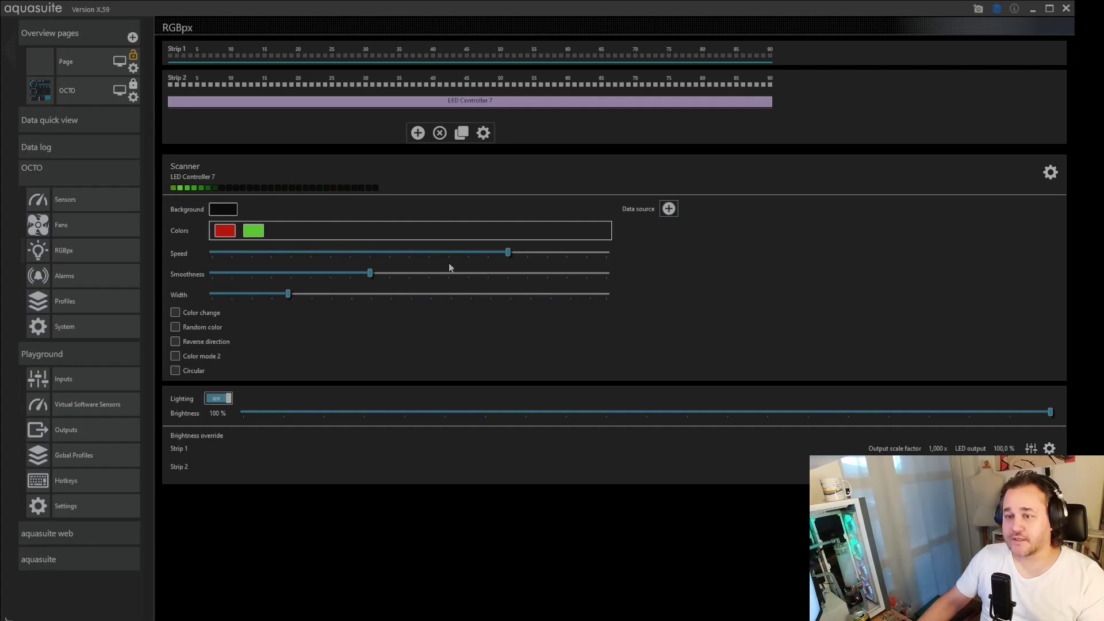
click(594, 183)
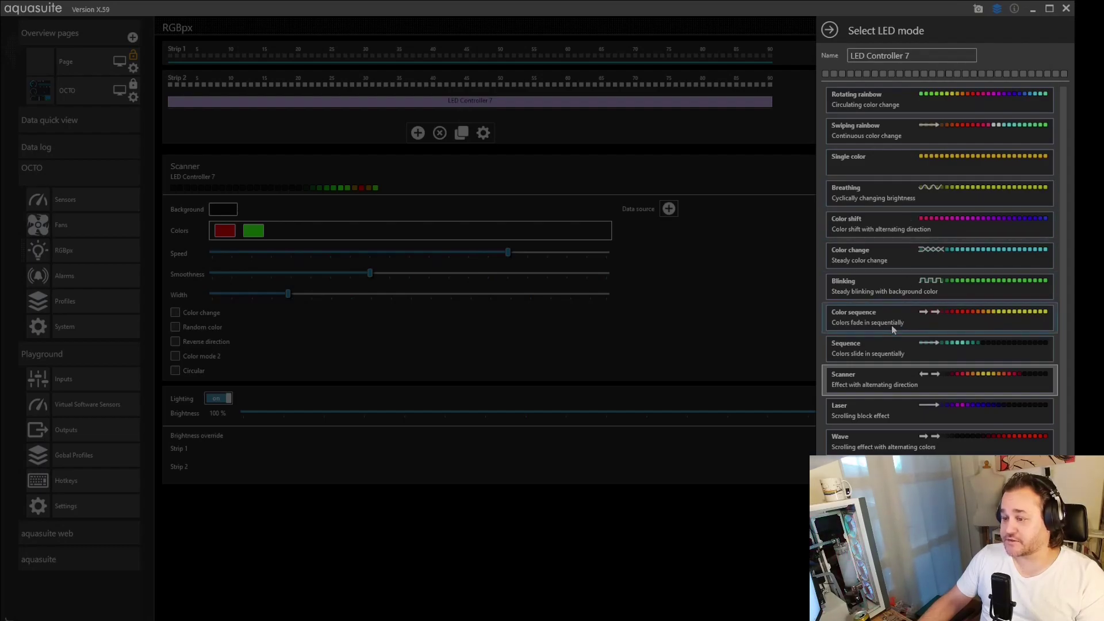
scroll(891, 327, down, 2)
scroll(891, 327, down, 1)
click(896, 310)
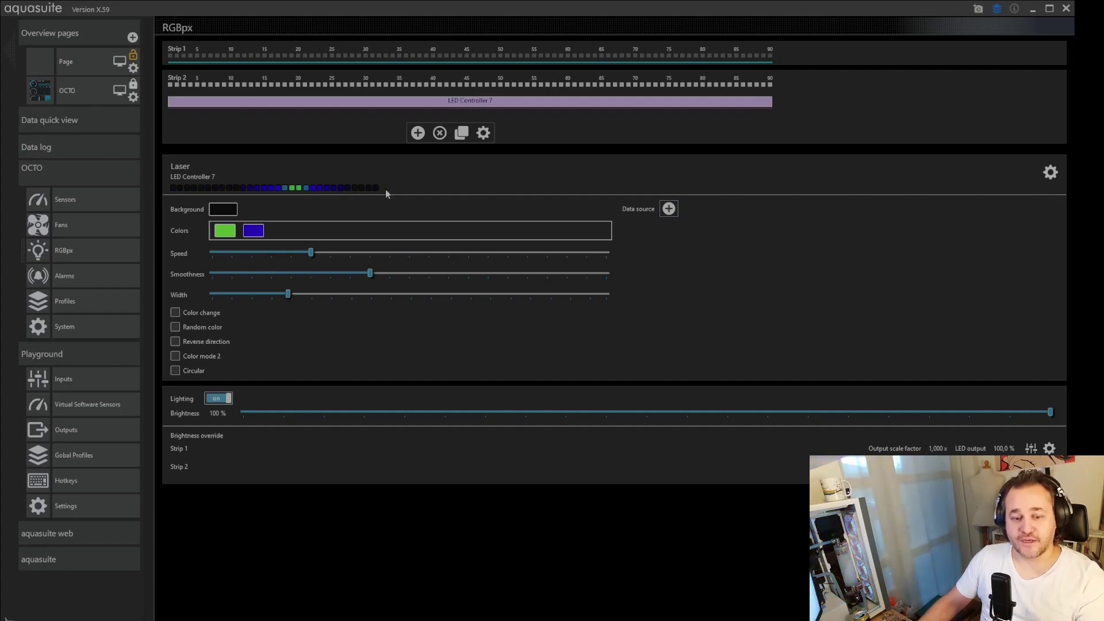
Step: Slow Strip 1's LED Controller 1 Scanner speed down to roughly mid-range
click(505, 61)
click(508, 74)
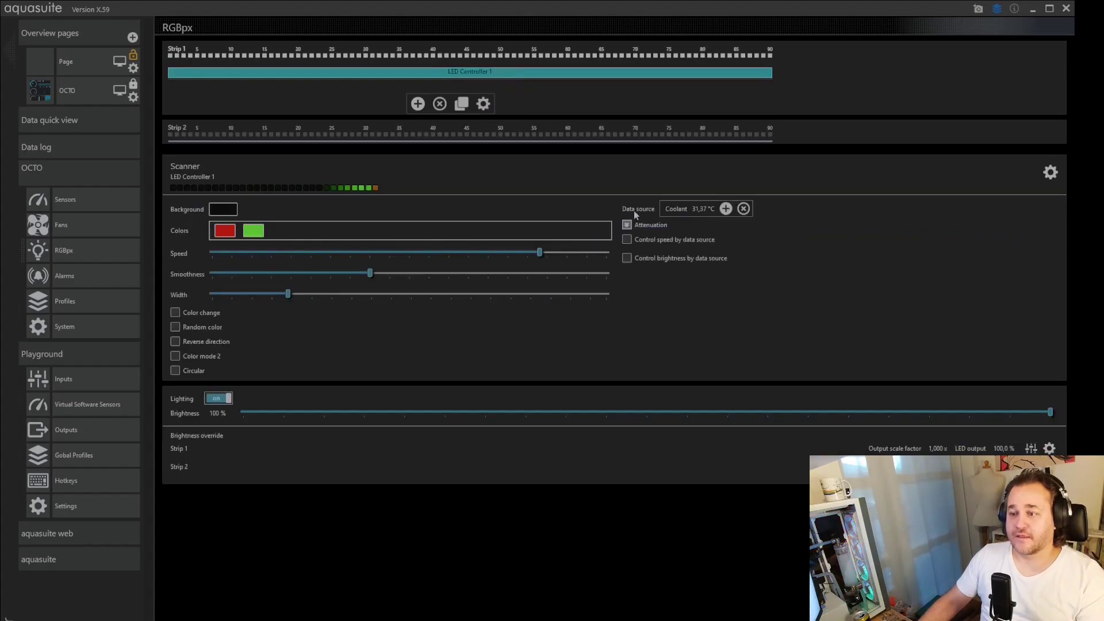
drag(540, 252, 268, 254)
Step: Try Strip 2's Laser at high speed, settle it slightly faster, and open the LED mode list
click(499, 135)
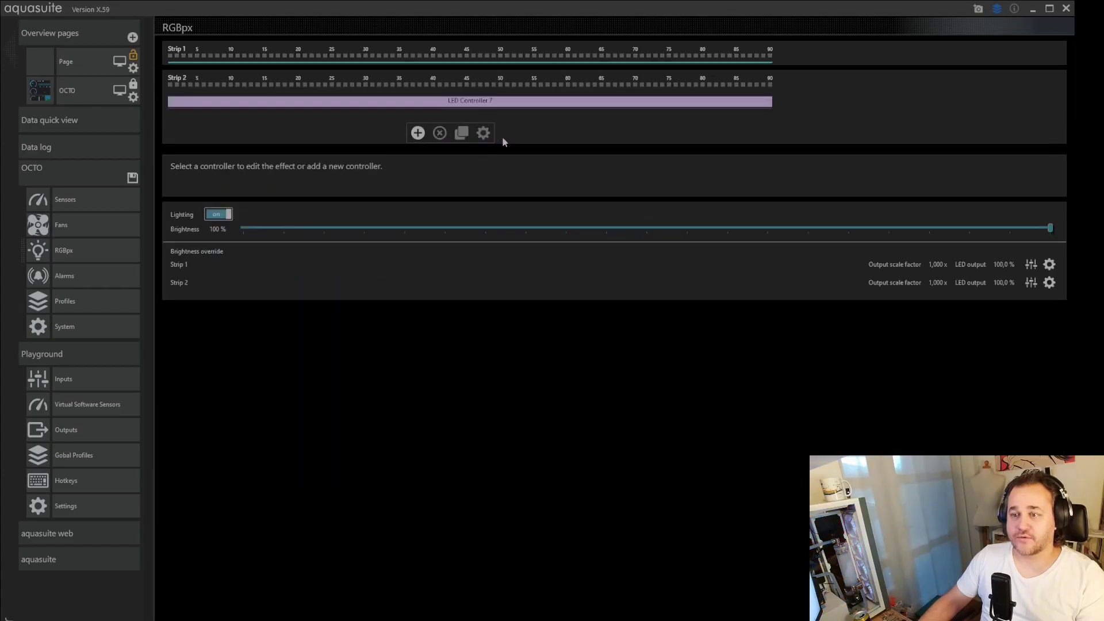
click(499, 103)
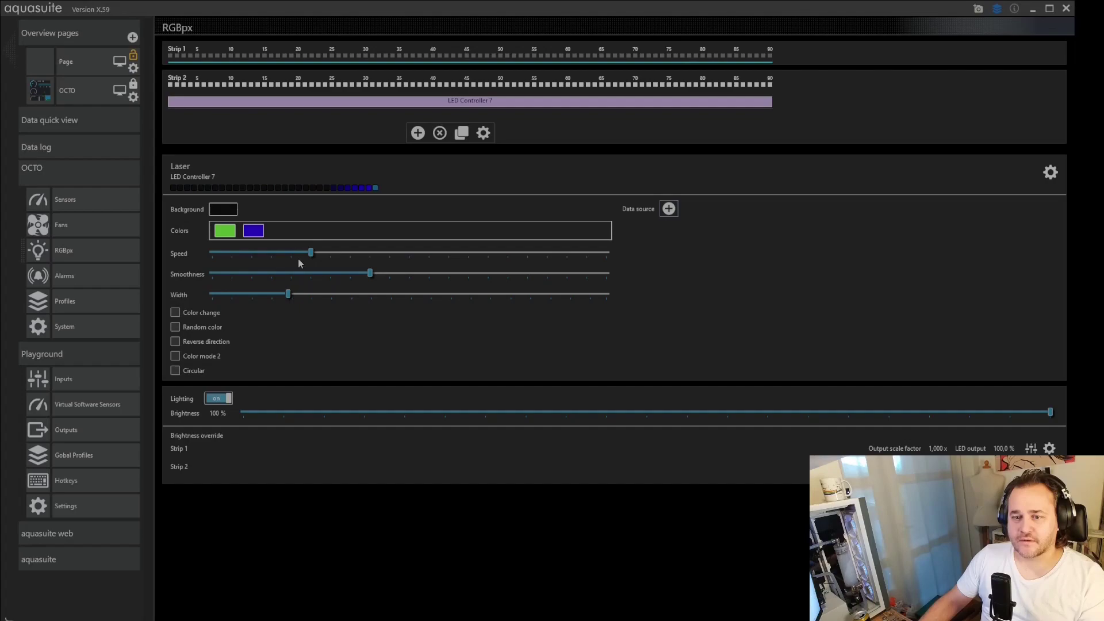
drag(310, 252, 546, 256)
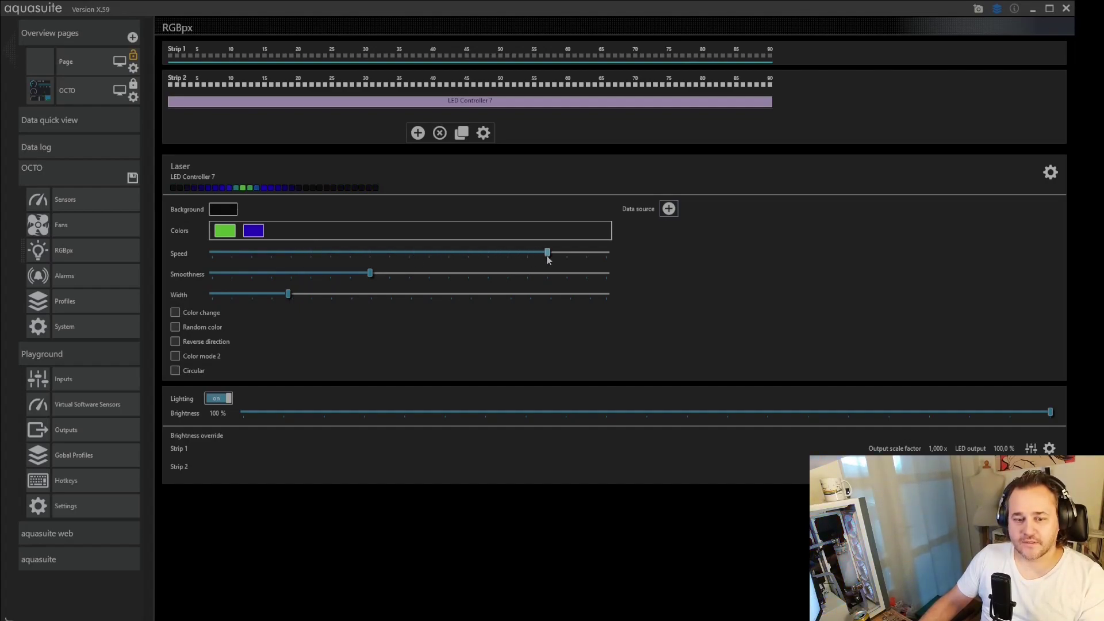
drag(547, 253, 325, 258)
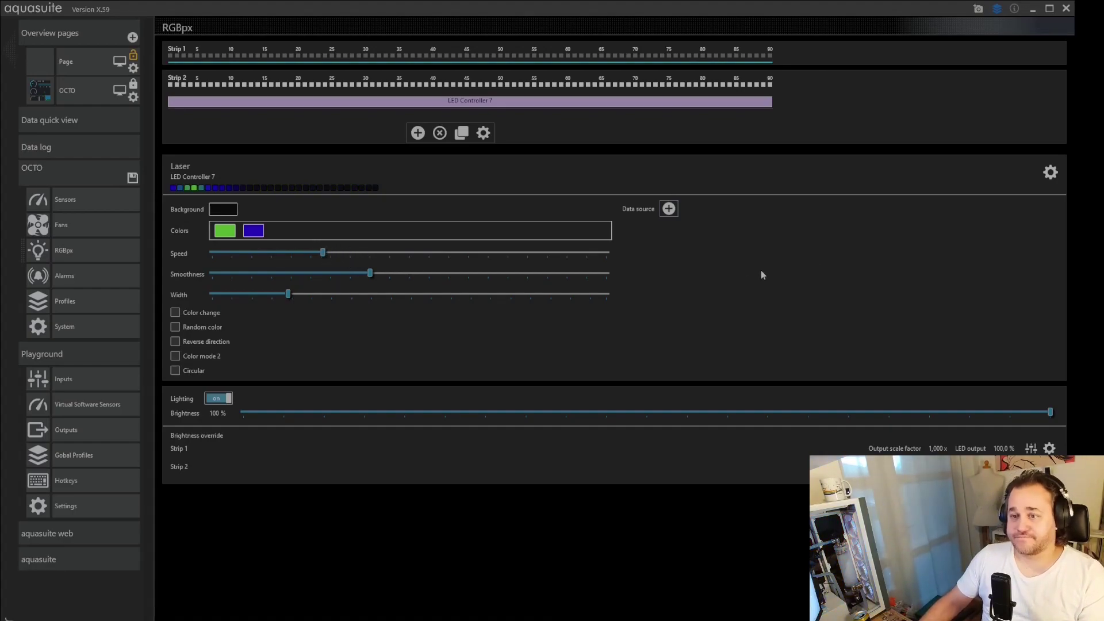
click(1050, 173)
Step: Keep Color switch on Strip 2's LED Controller 7 and drive it by Coolant temperature
scroll(862, 321, down, 3)
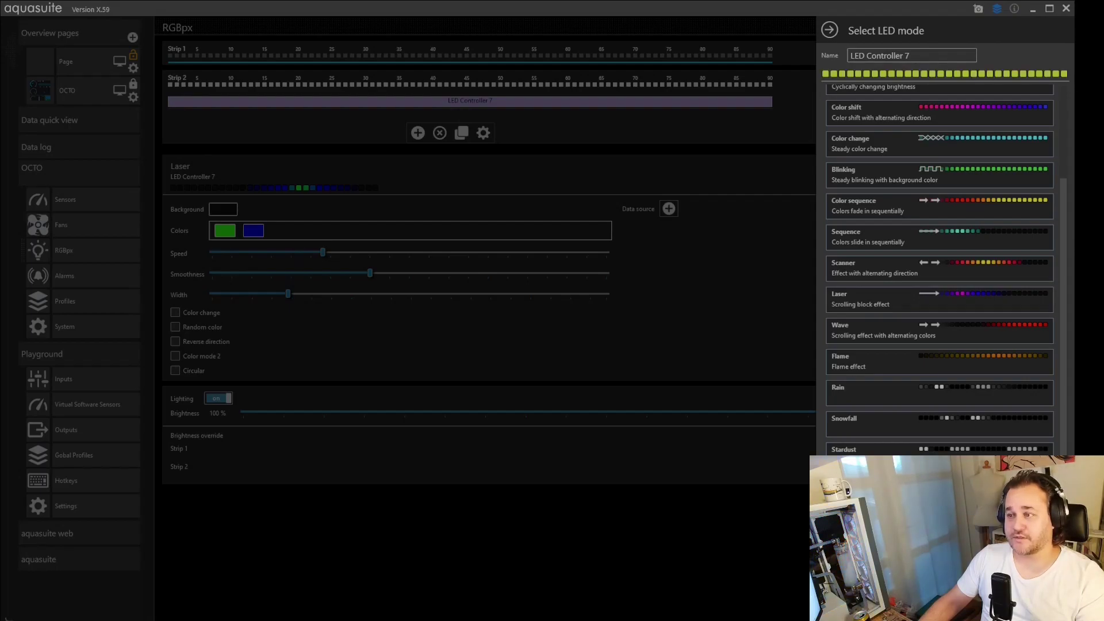
key(Escape)
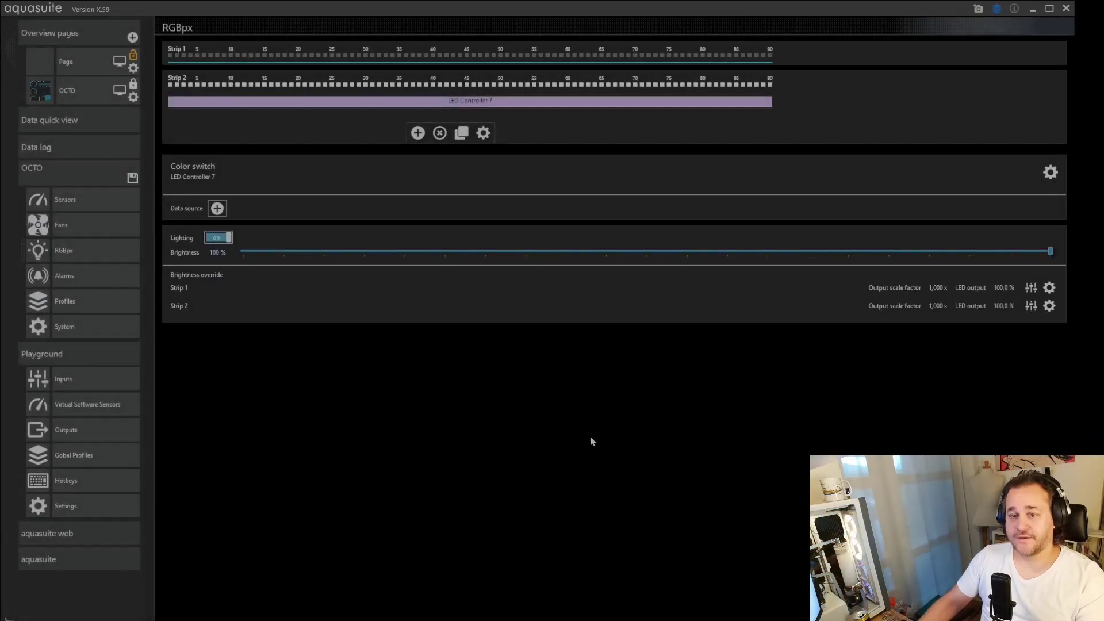
click(223, 205)
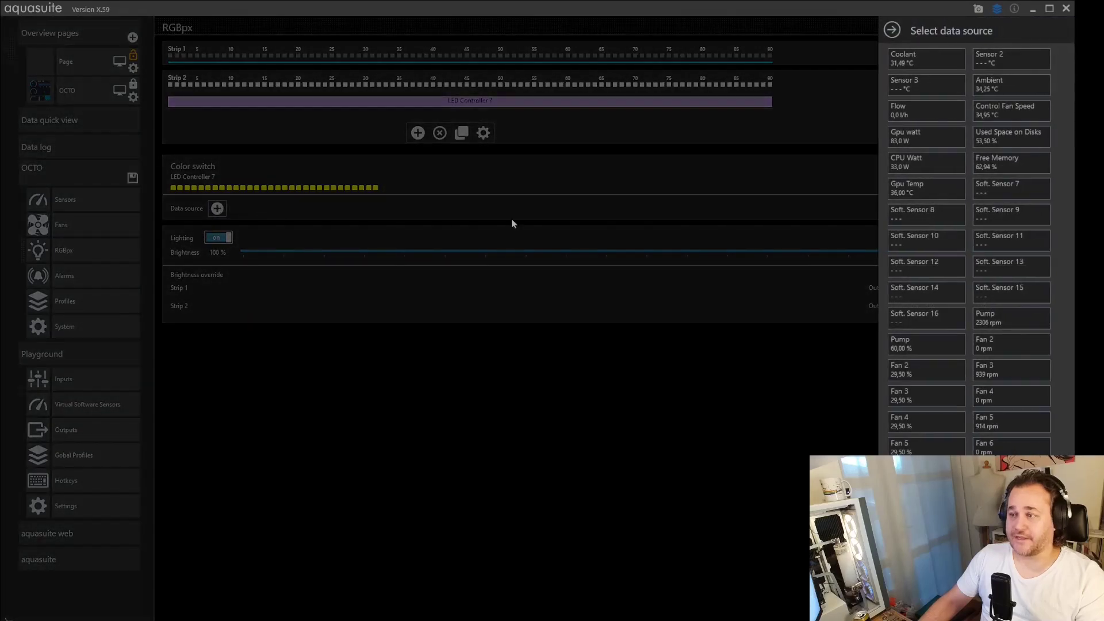
click(910, 65)
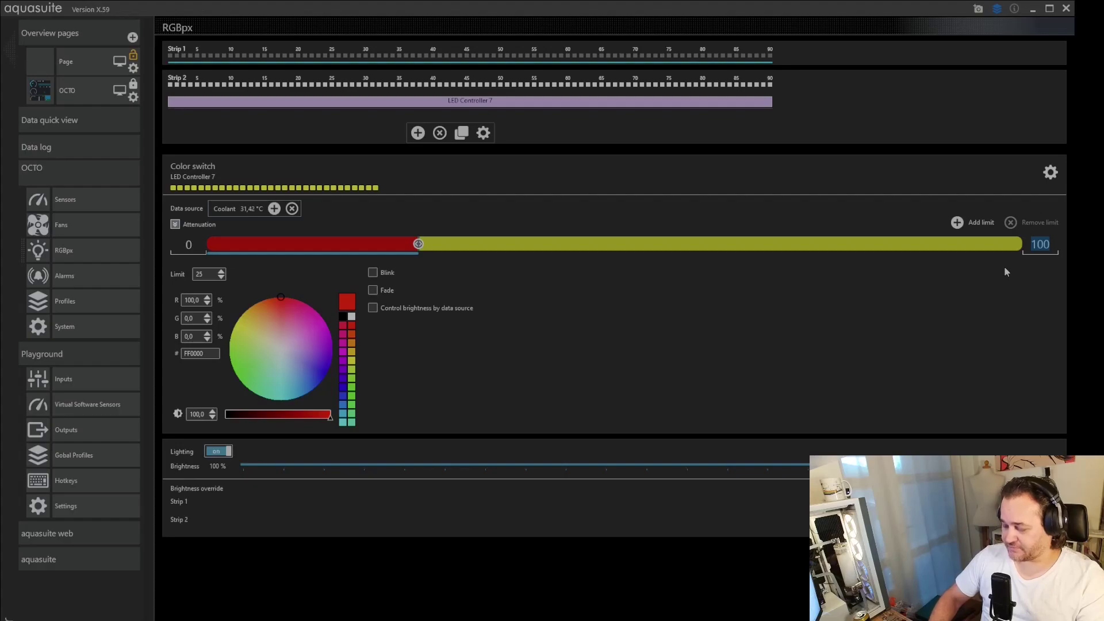
Step: Set Strip 2's colour switch range top to 40 and change the lower colour from red to blue
text(40)
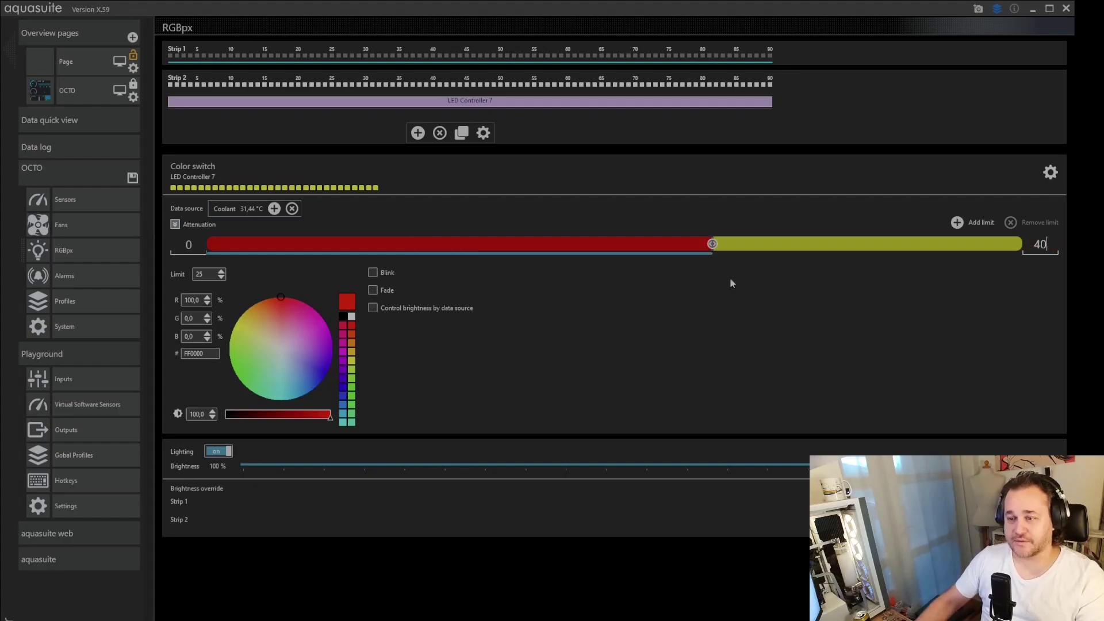
key(Return)
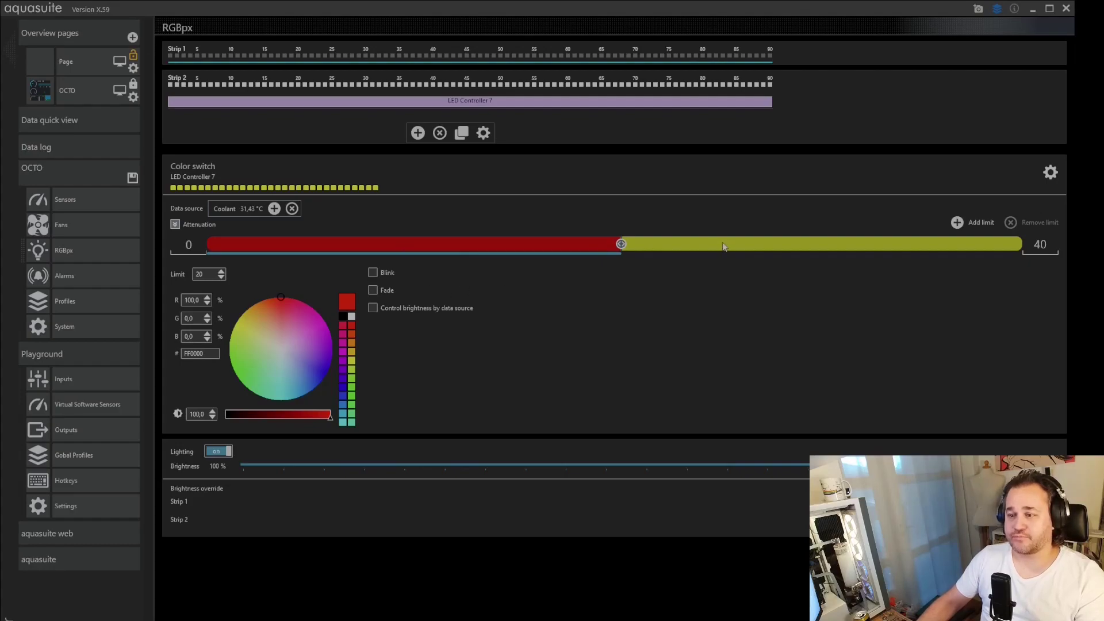
click(531, 243)
click(530, 244)
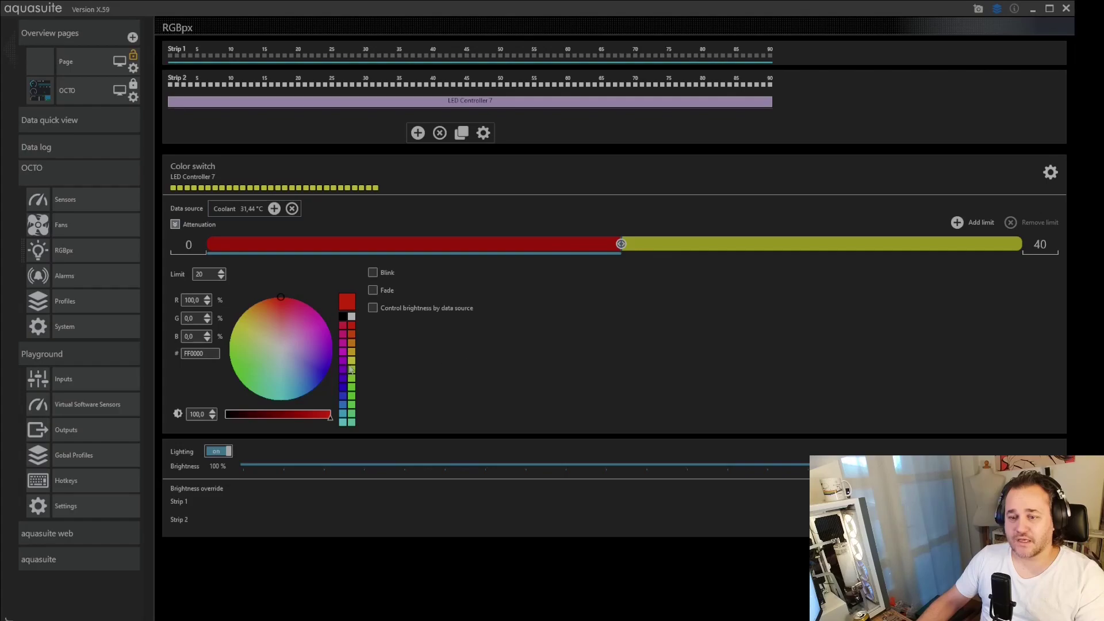
drag(281, 298, 309, 374)
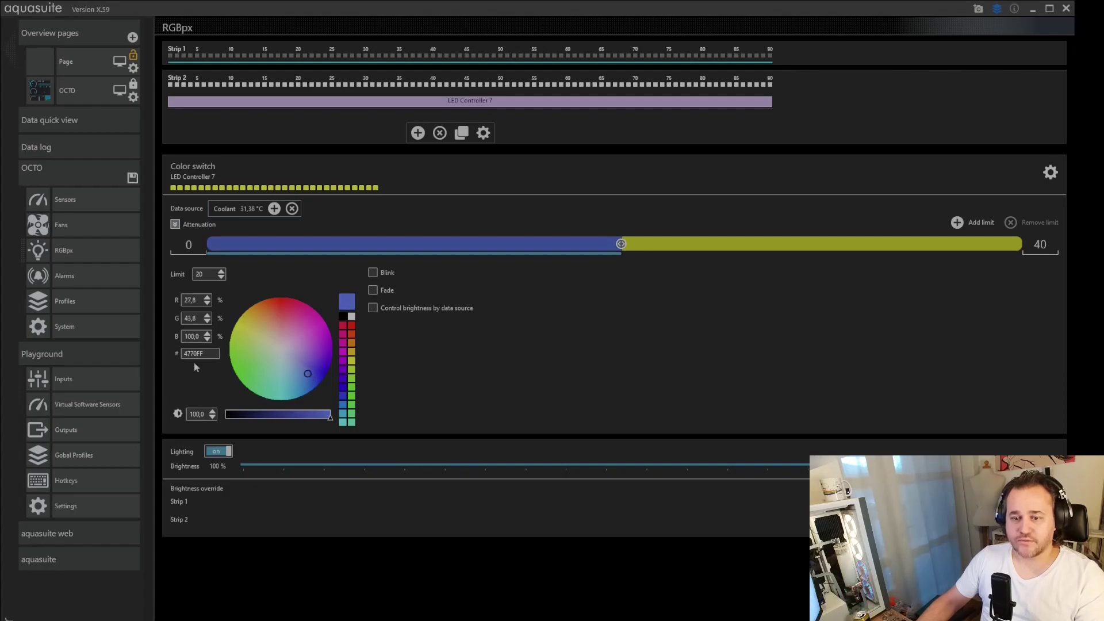
Step: Make Strip 2's upper range orange FFA94E, then bring up Strip 1's LED controller
click(692, 248)
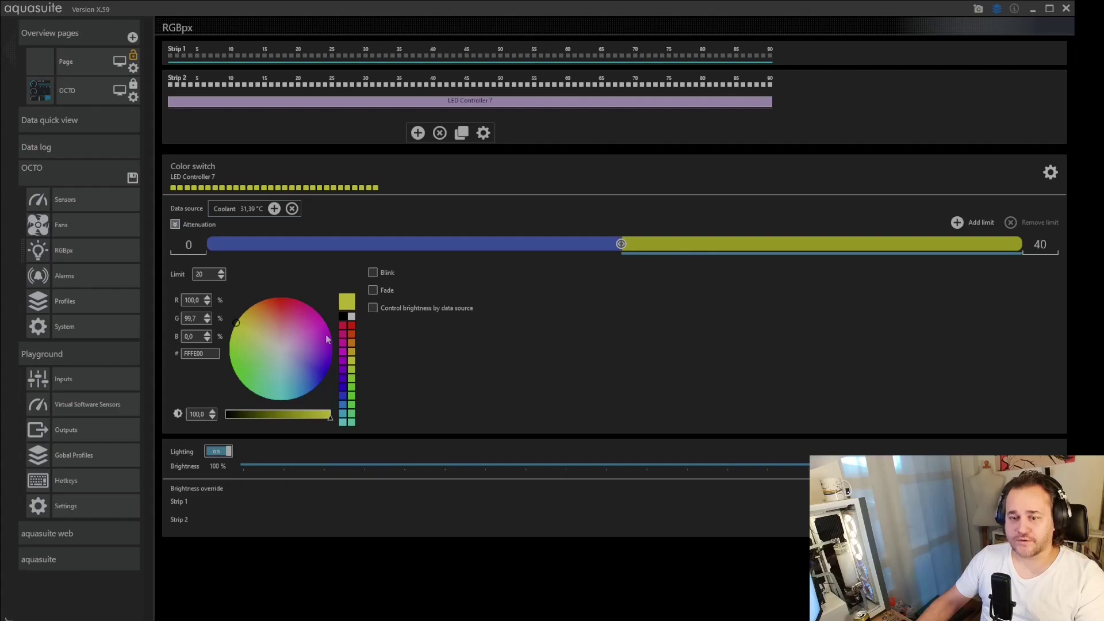
drag(238, 325, 259, 318)
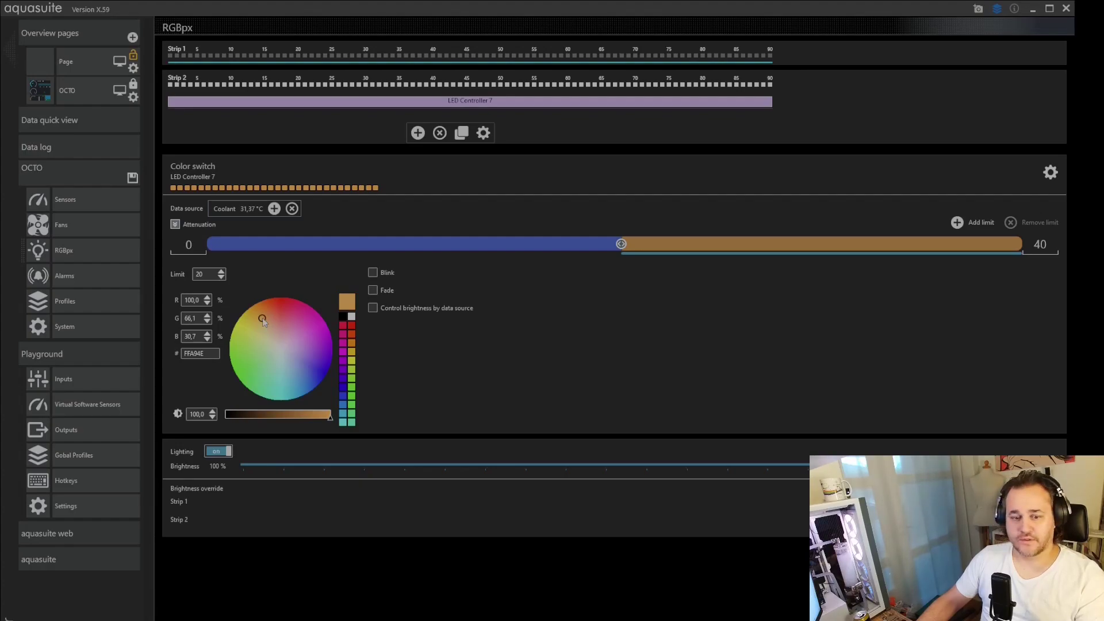
click(433, 245)
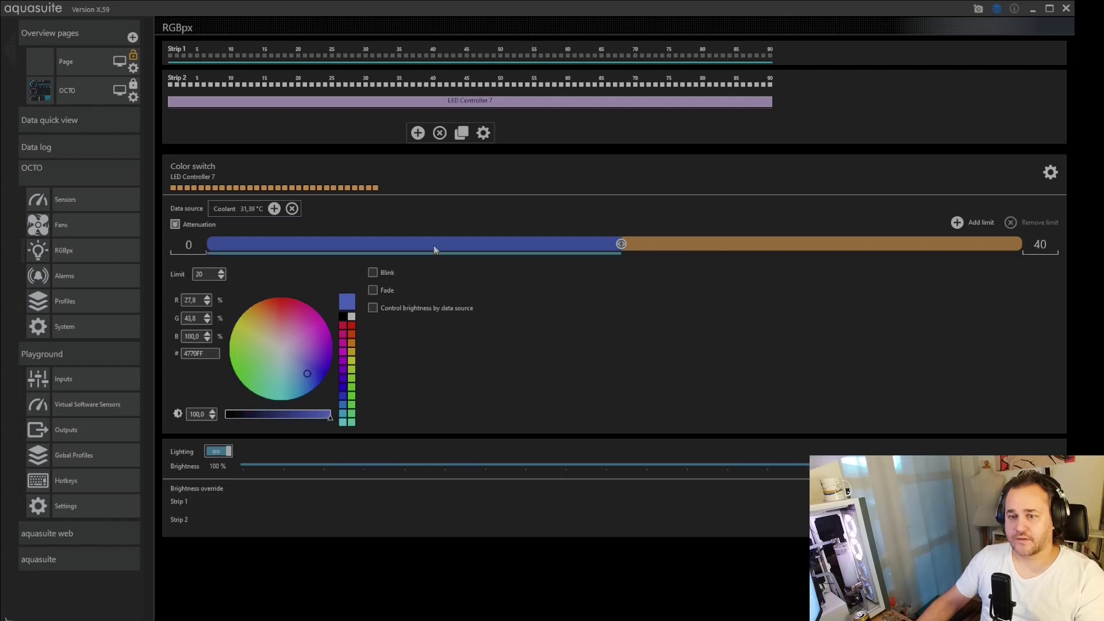
click(724, 246)
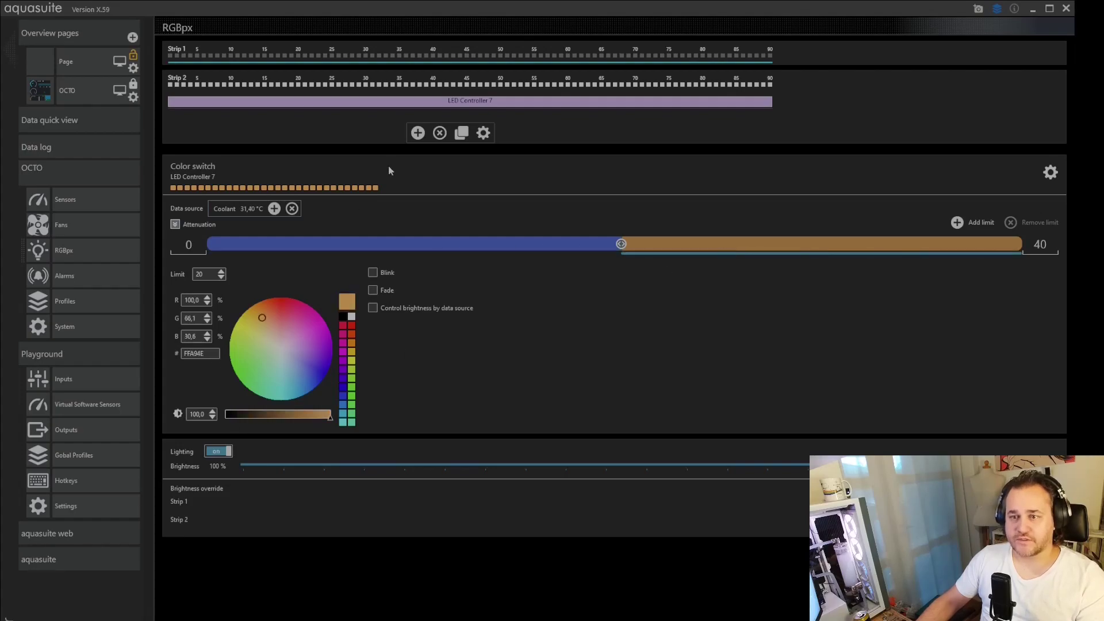
click(208, 353)
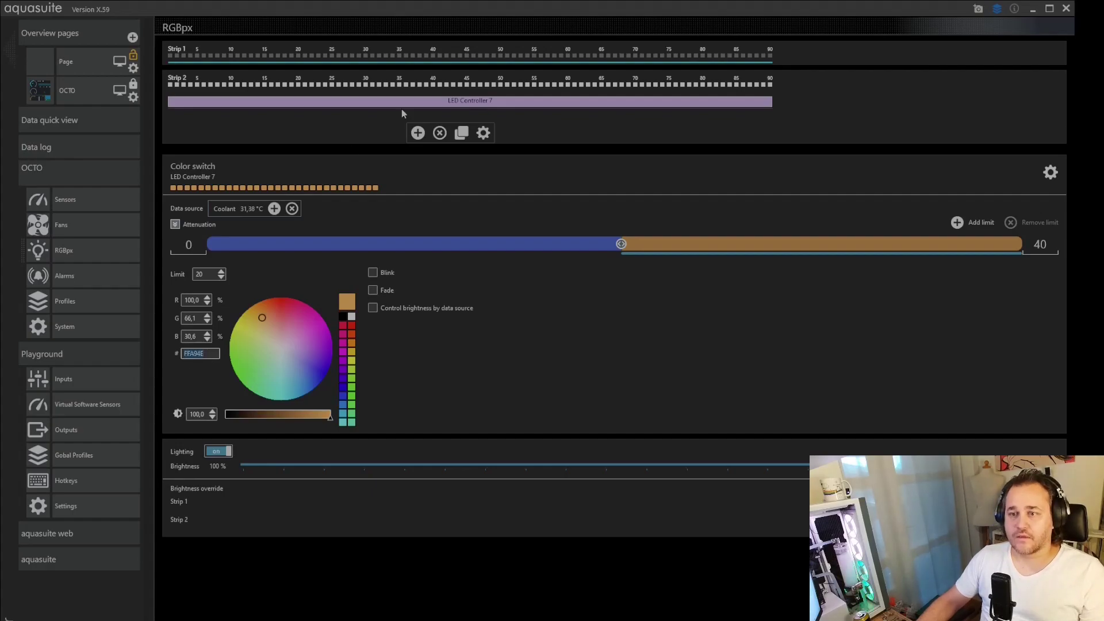
click(416, 65)
Step: Switch Strip 1's LED Controller 1 to Color switch driven by Coolant temperature
click(428, 74)
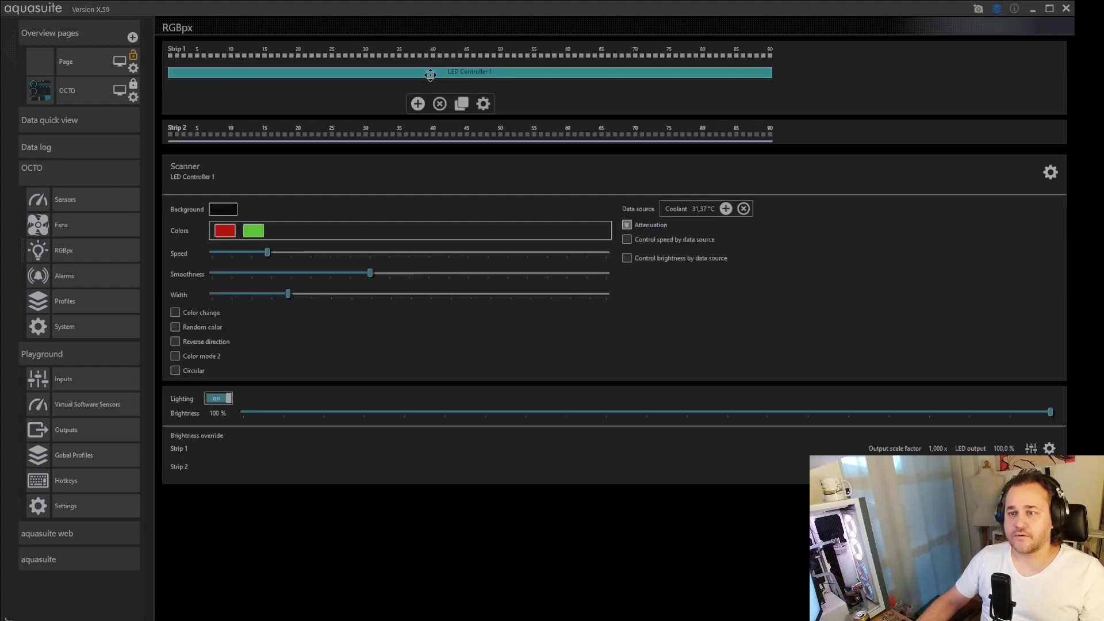
click(1050, 173)
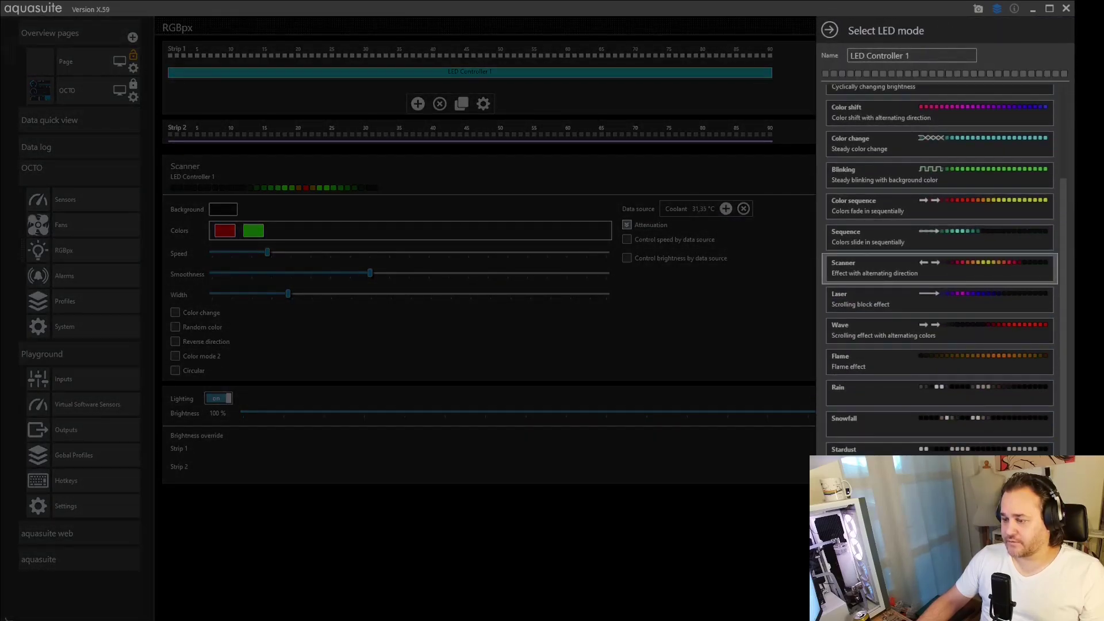
click(747, 418)
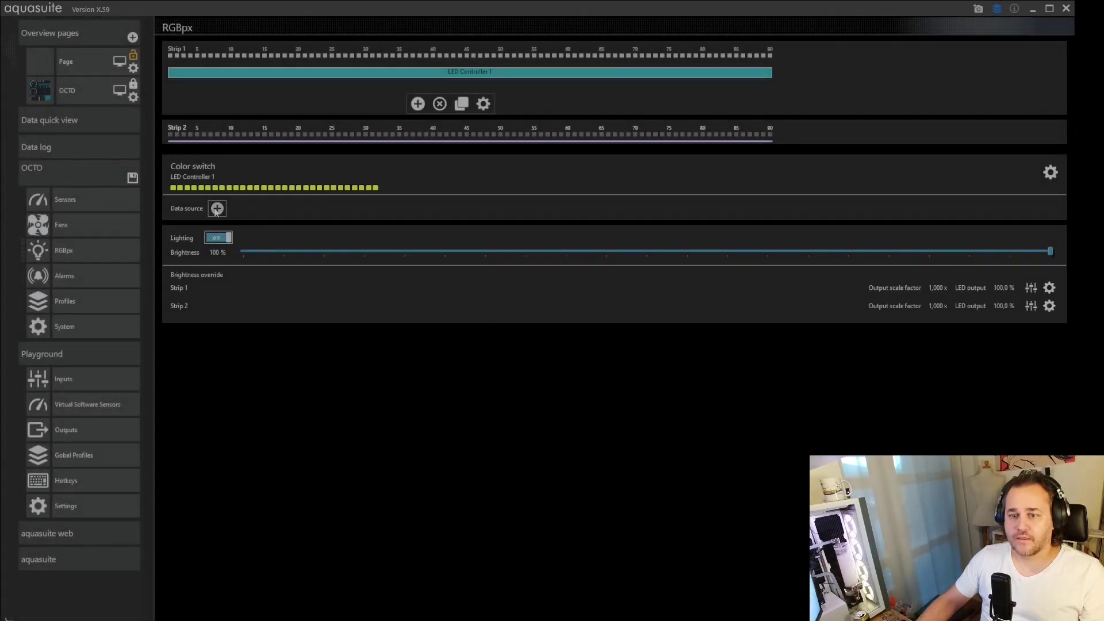
click(216, 208)
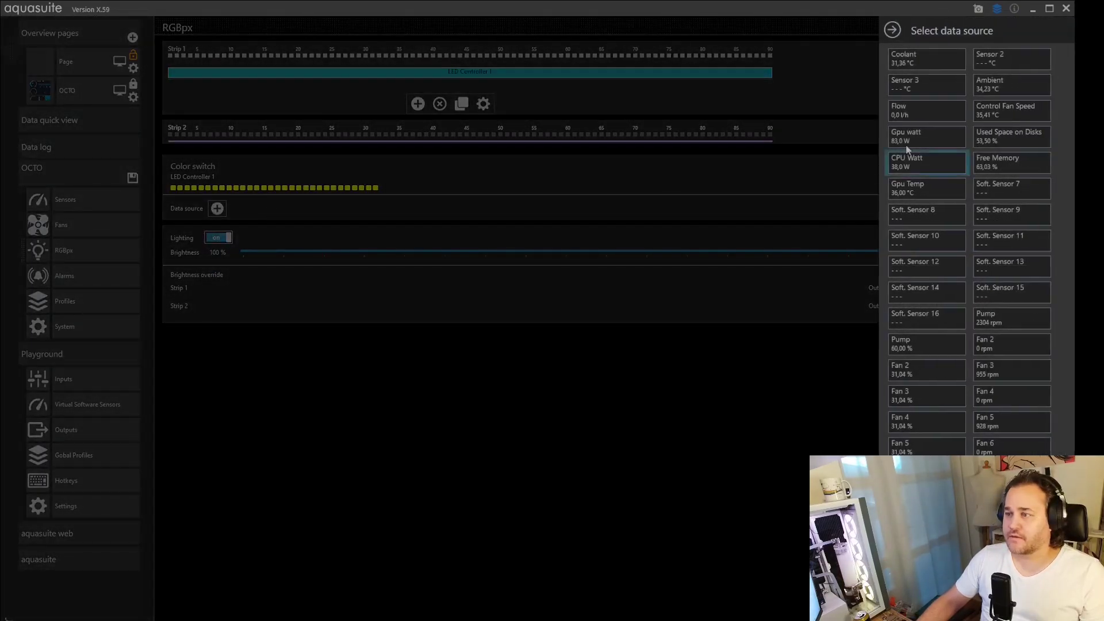
click(917, 60)
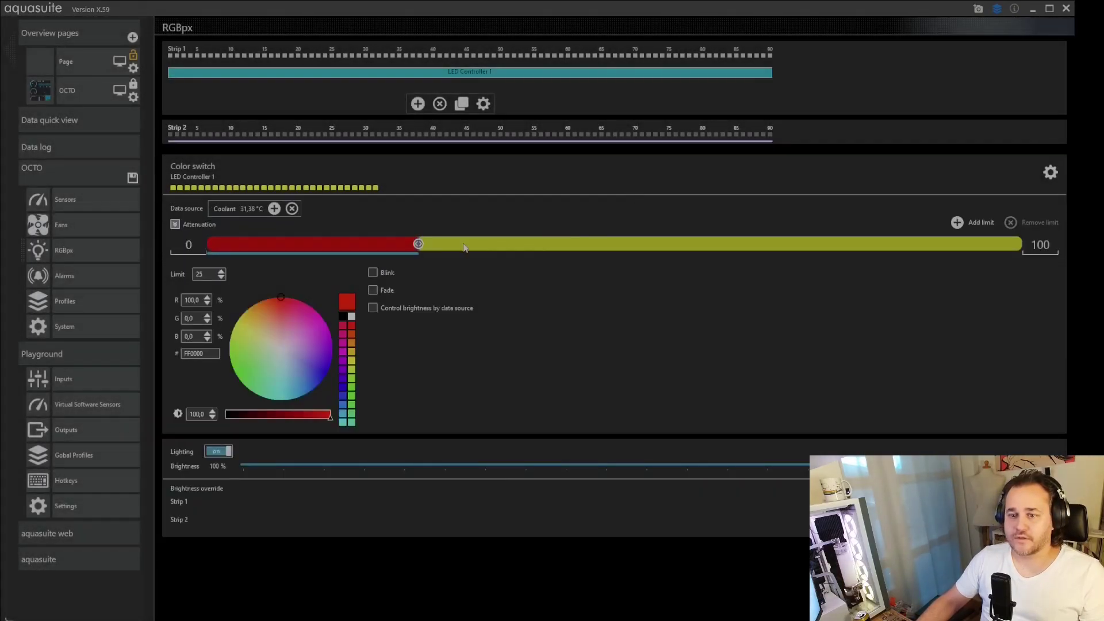
Step: Set the range top to 40, the limit to 20, and the upper colour to orange FFA94E
double_click(1042, 247)
text(40)
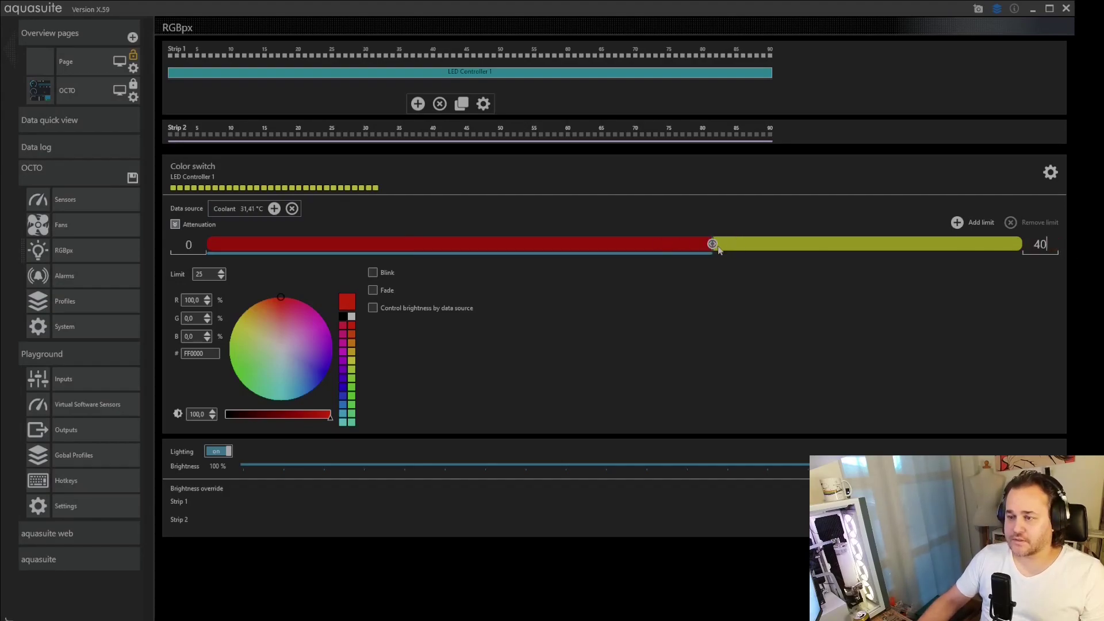
drag(718, 249, 614, 244)
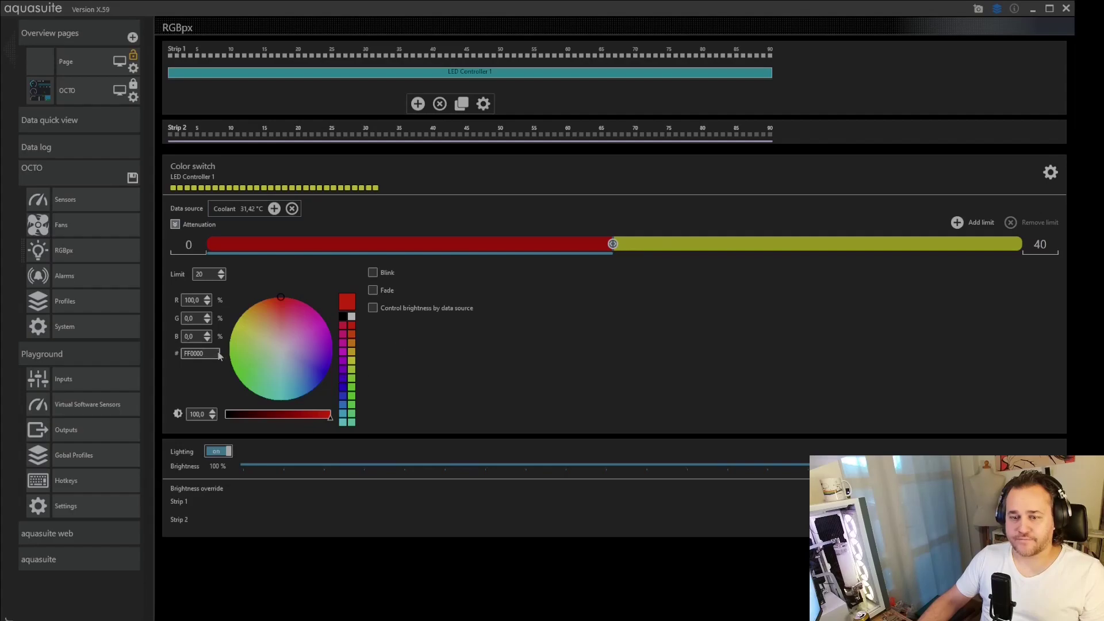
click(704, 253)
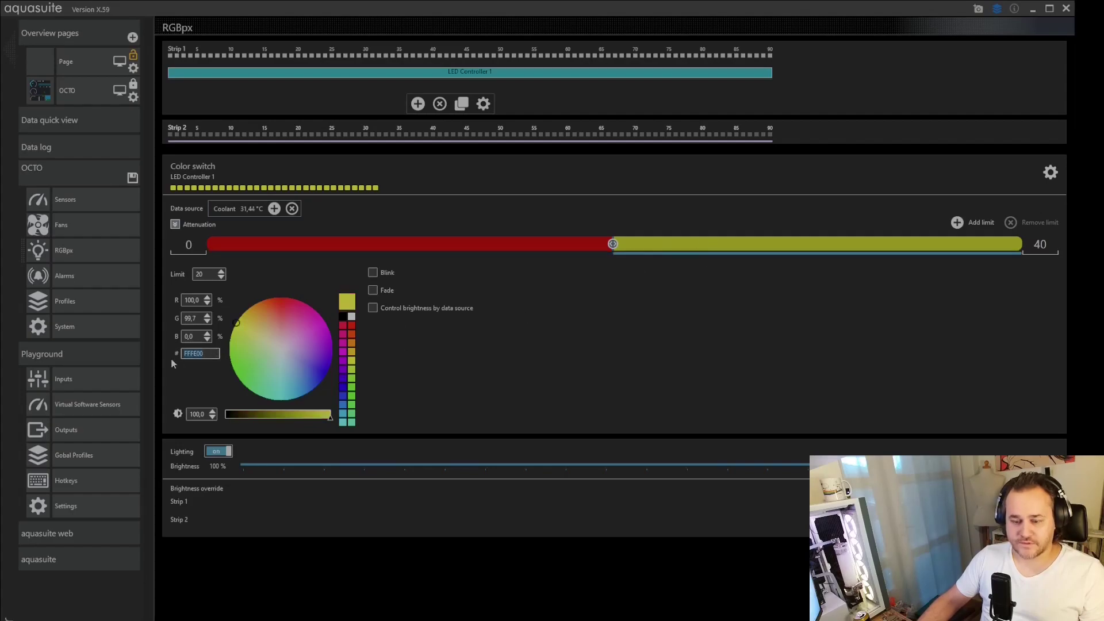
text(FFA94E)
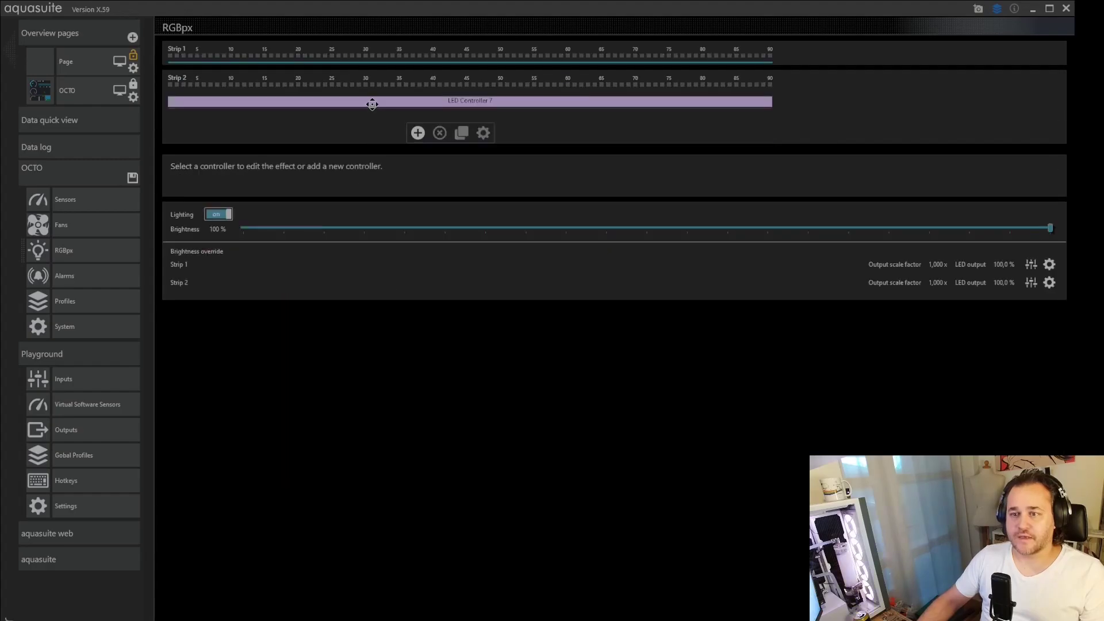
Step: Set Strip 1's lower colour switch colour to blue 4770FF
click(372, 104)
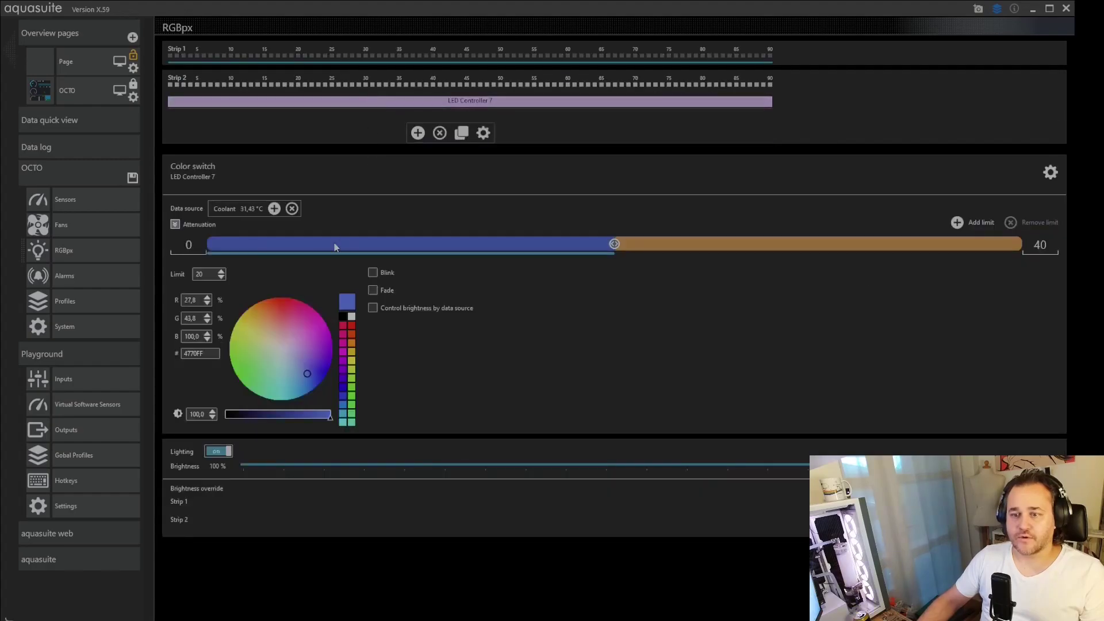
click(208, 354)
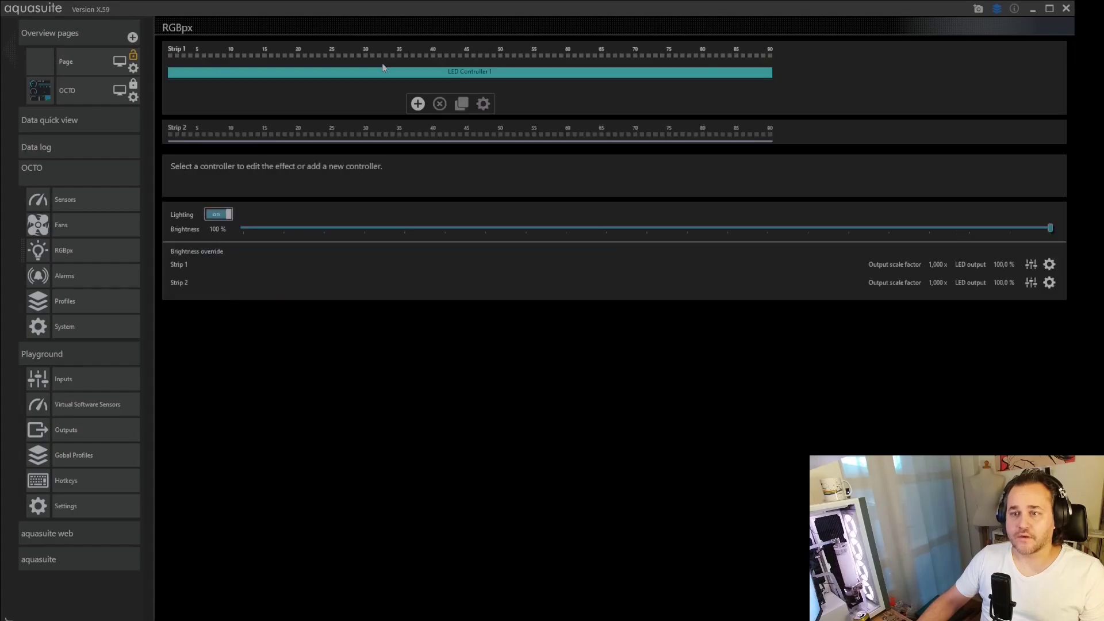
click(379, 71)
double_click(198, 353)
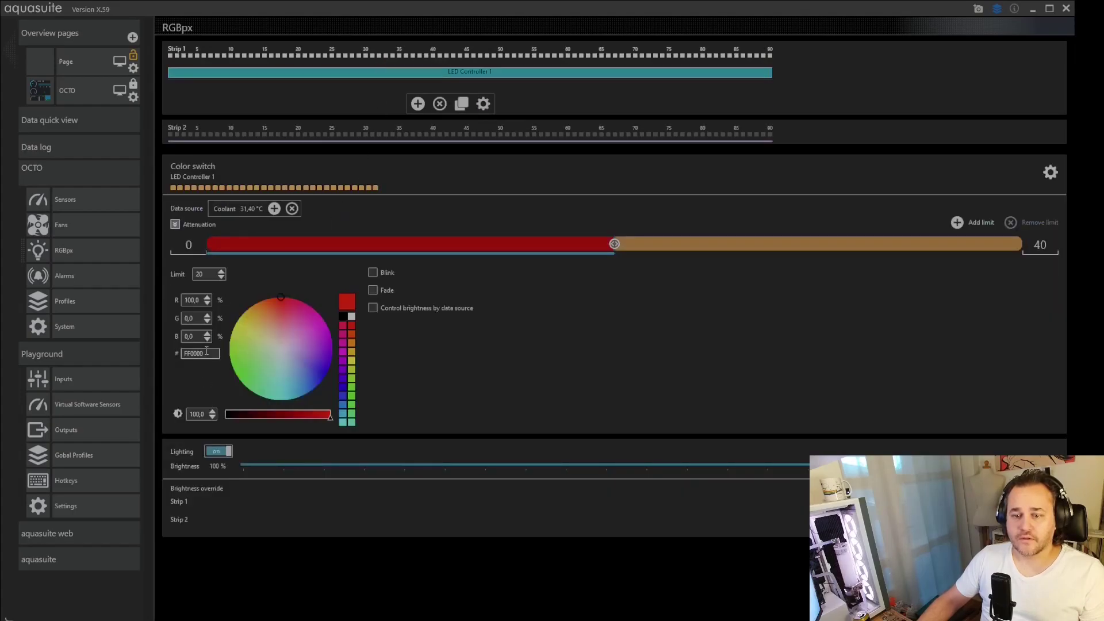
text(4770FF)
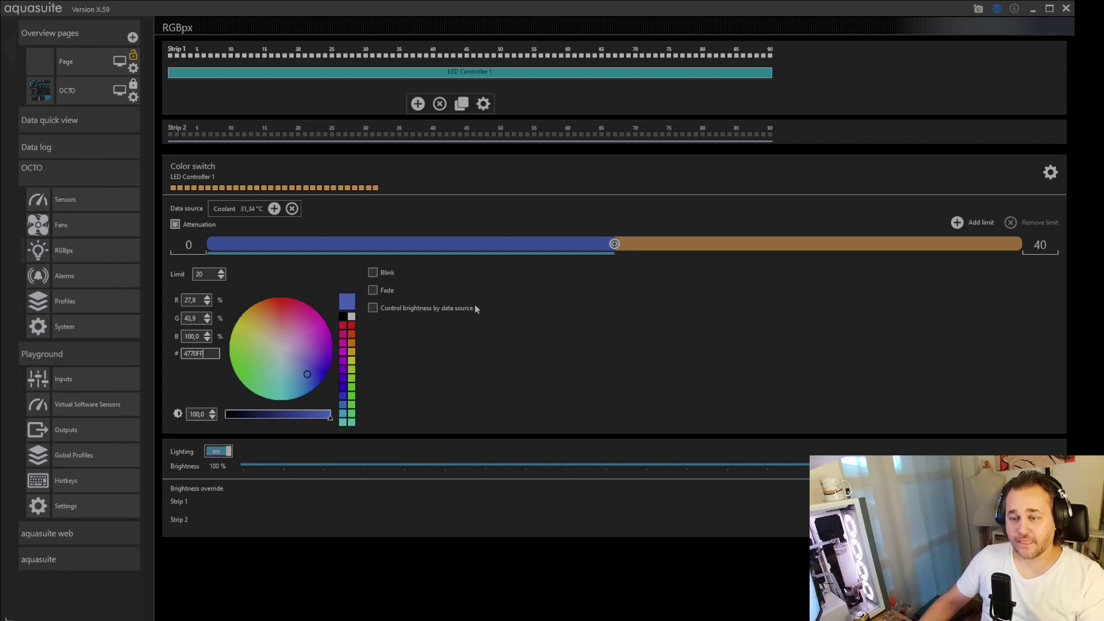
Step: Enable Fade on Strip 1's and Strip 2's colour switches
click(374, 291)
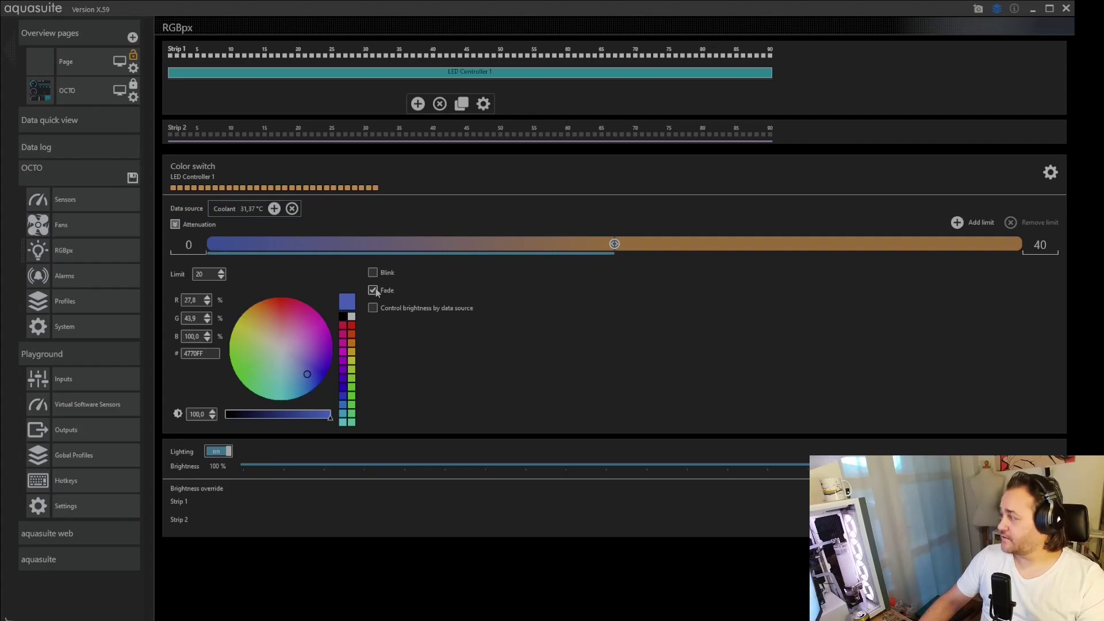
click(437, 138)
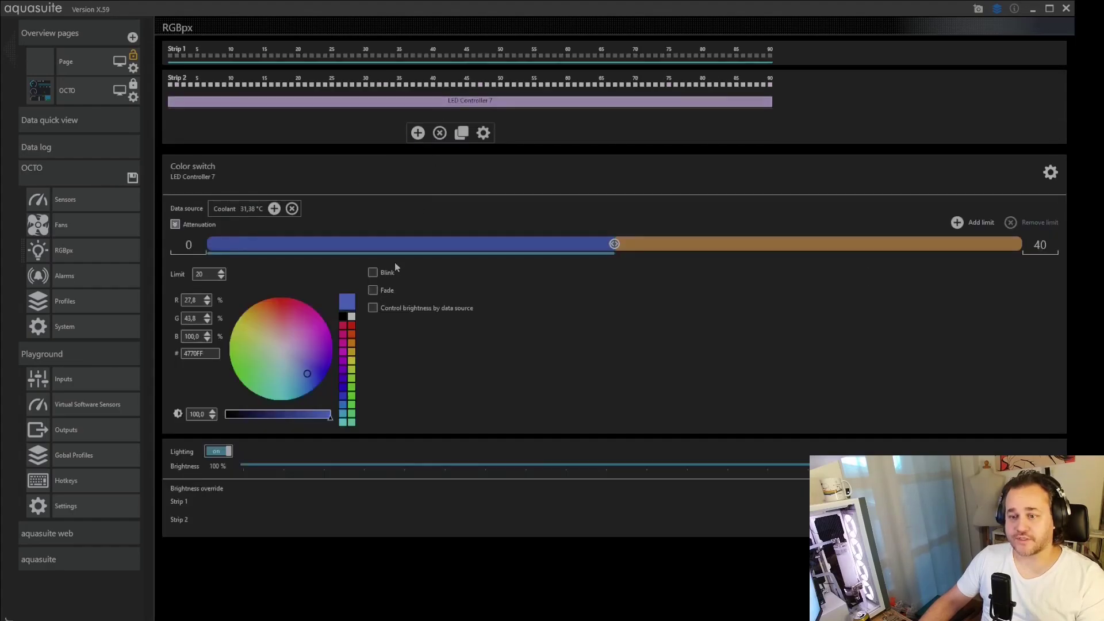
click(372, 291)
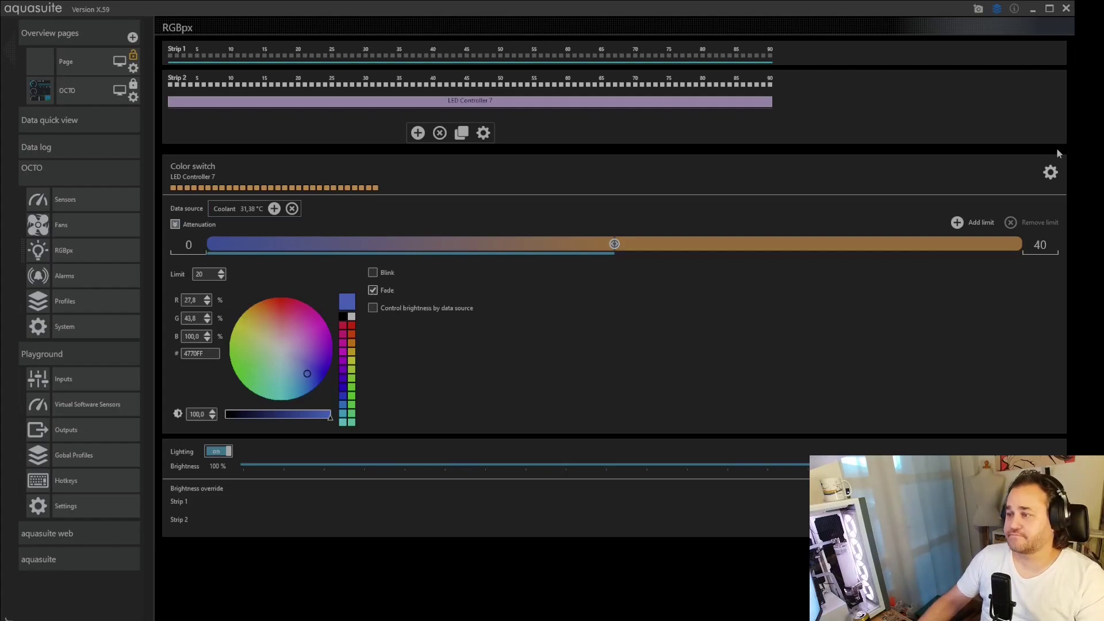
Step: Pick Sound shift from Controller 7's LED mode list and close the list
click(1050, 172)
scroll(955, 333, down, 3)
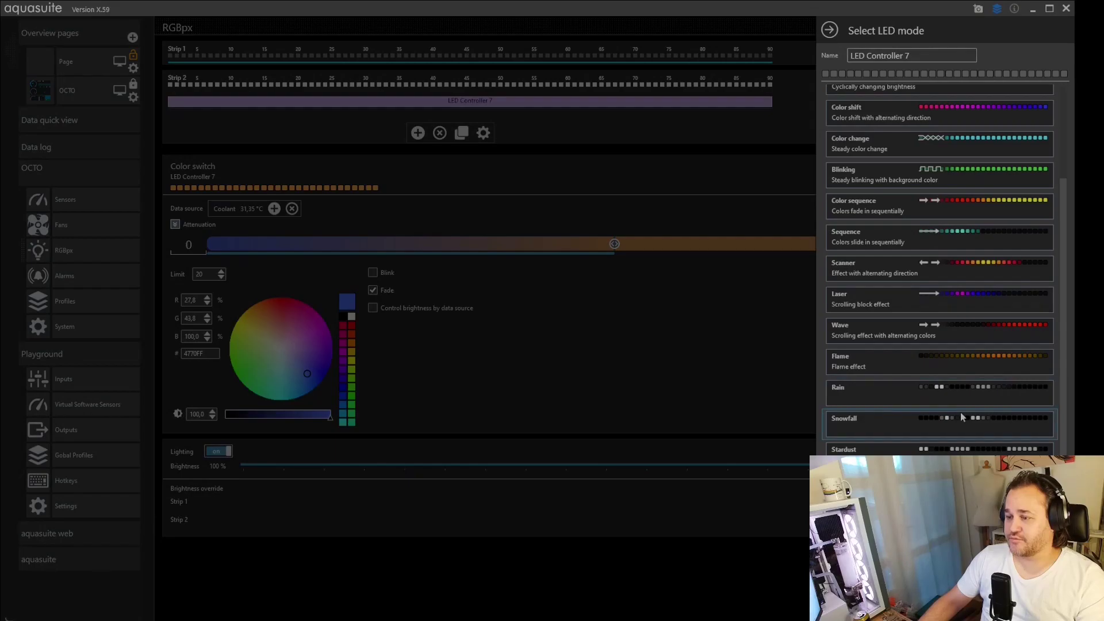
scroll(957, 441, up, 3)
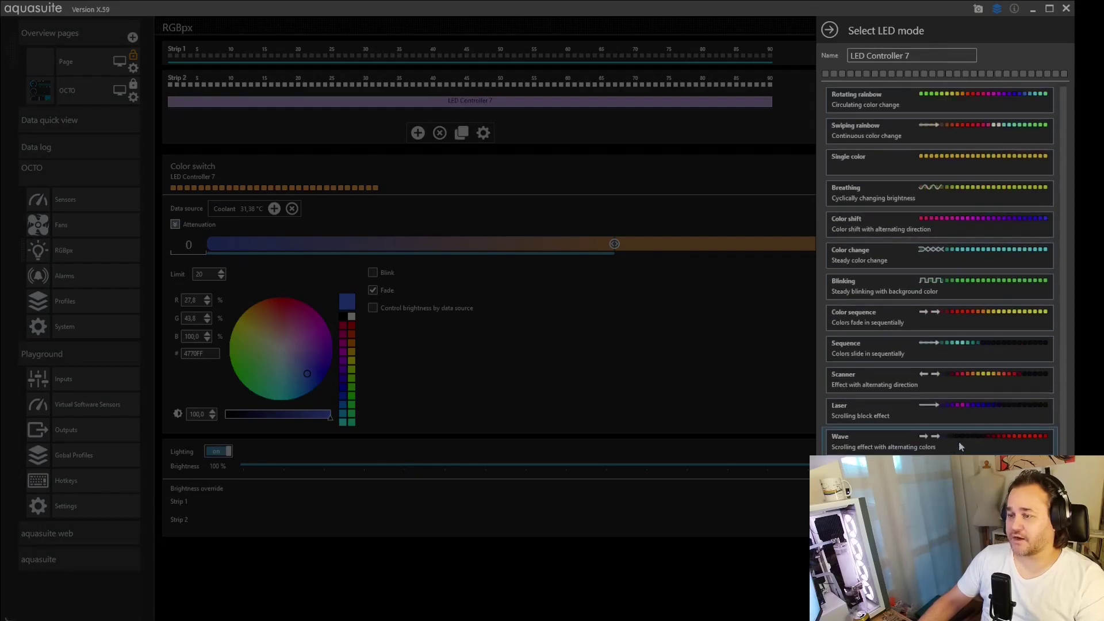
scroll(916, 241, down, 3)
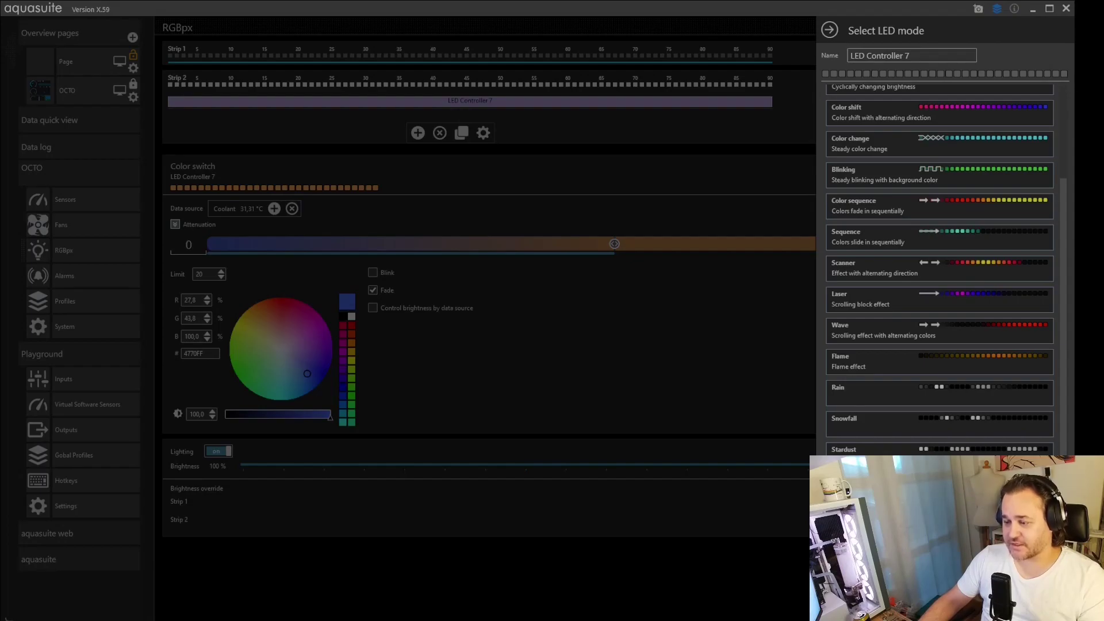
key(Escape)
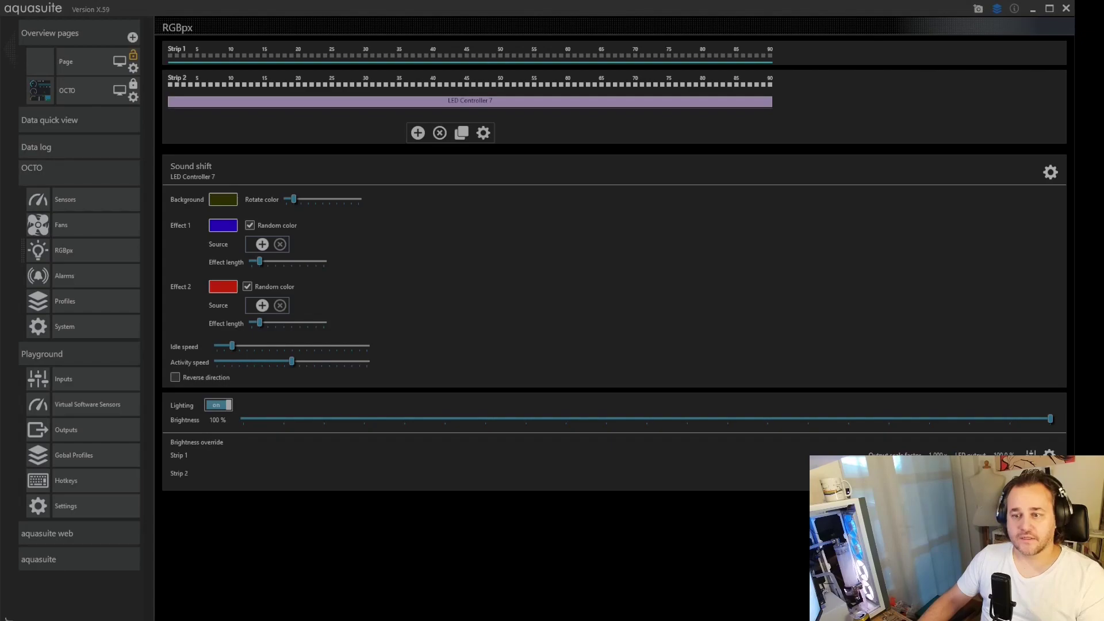
Step: Set Strip 1's LED Controller 1 to Color switch with Coolant temperature as data source
click(469, 62)
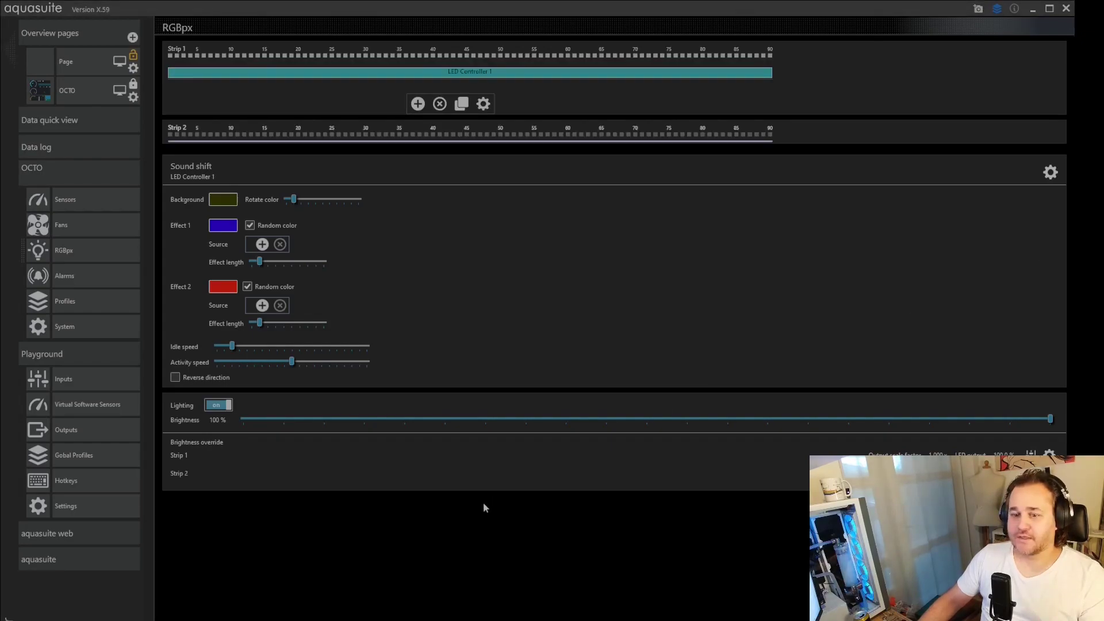
click(1050, 173)
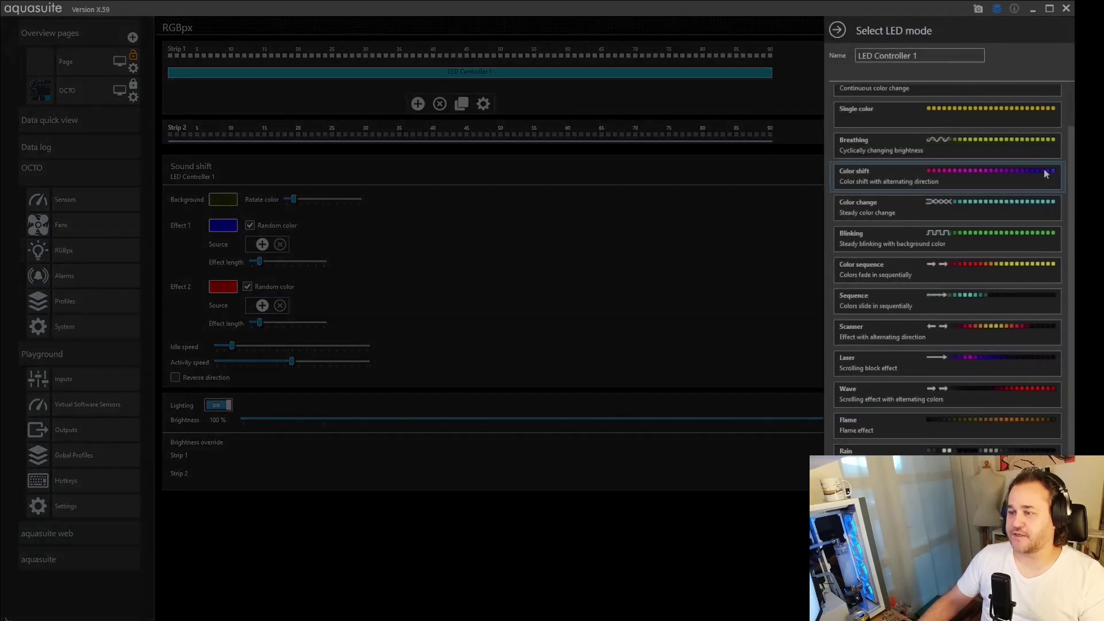
click(939, 91)
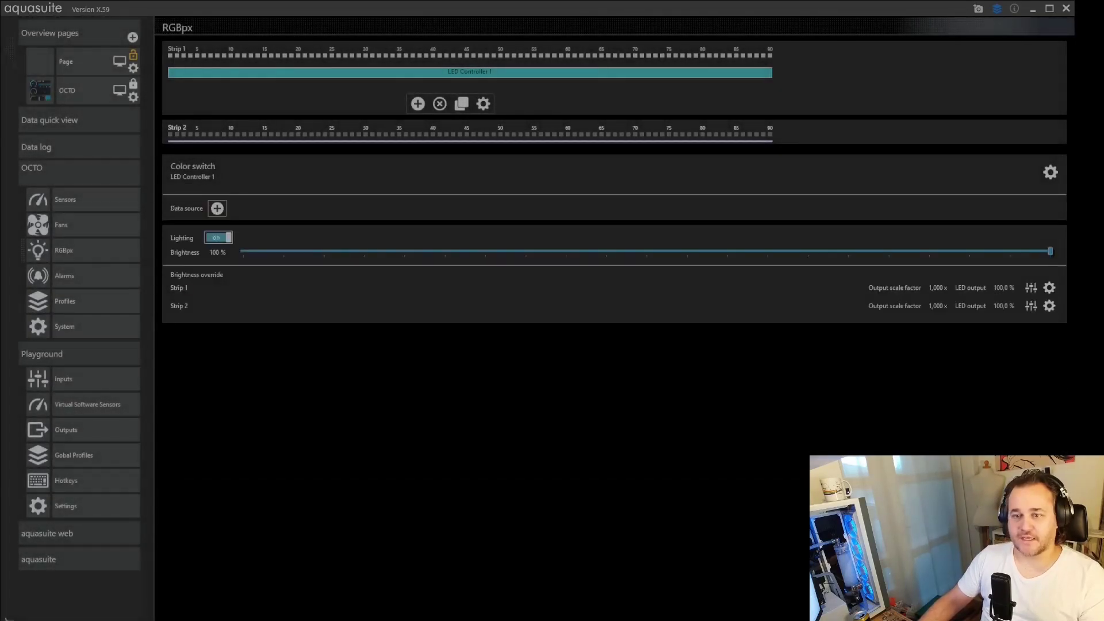
click(217, 209)
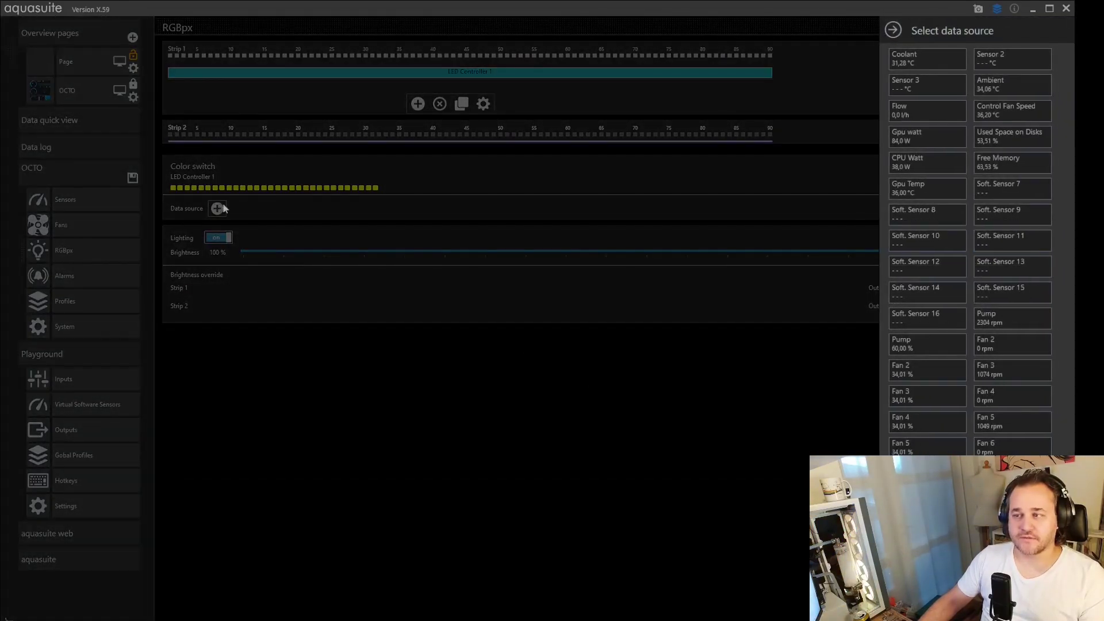
click(920, 51)
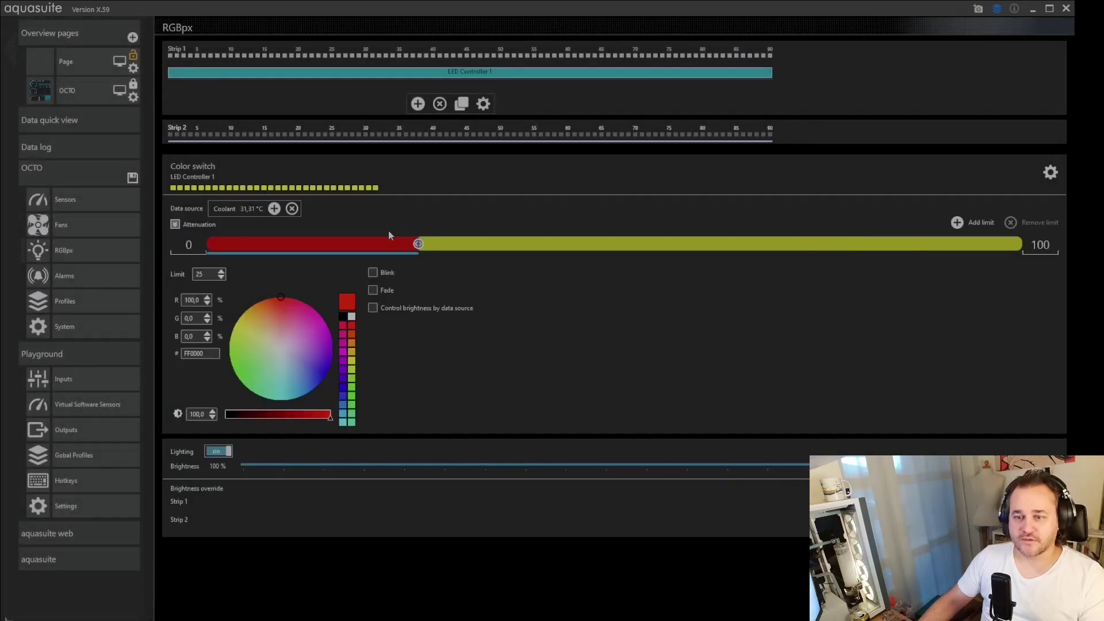
Step: Set Strip 1's colour switch range to 0–40 with the limit at 20
drag(419, 245, 649, 245)
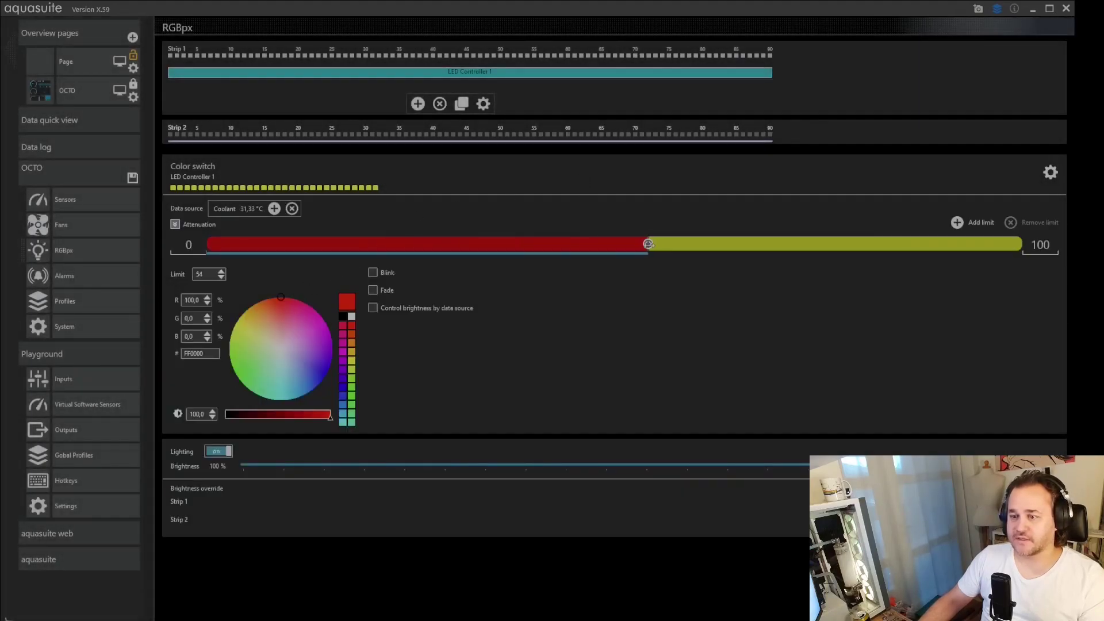
double_click(1041, 244)
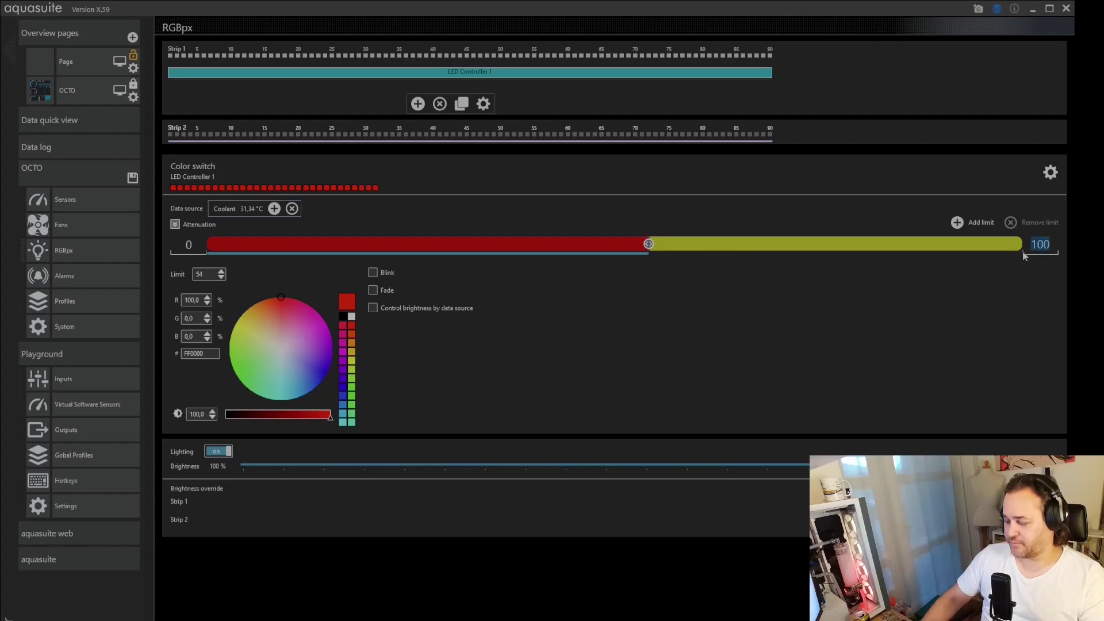
text(40)
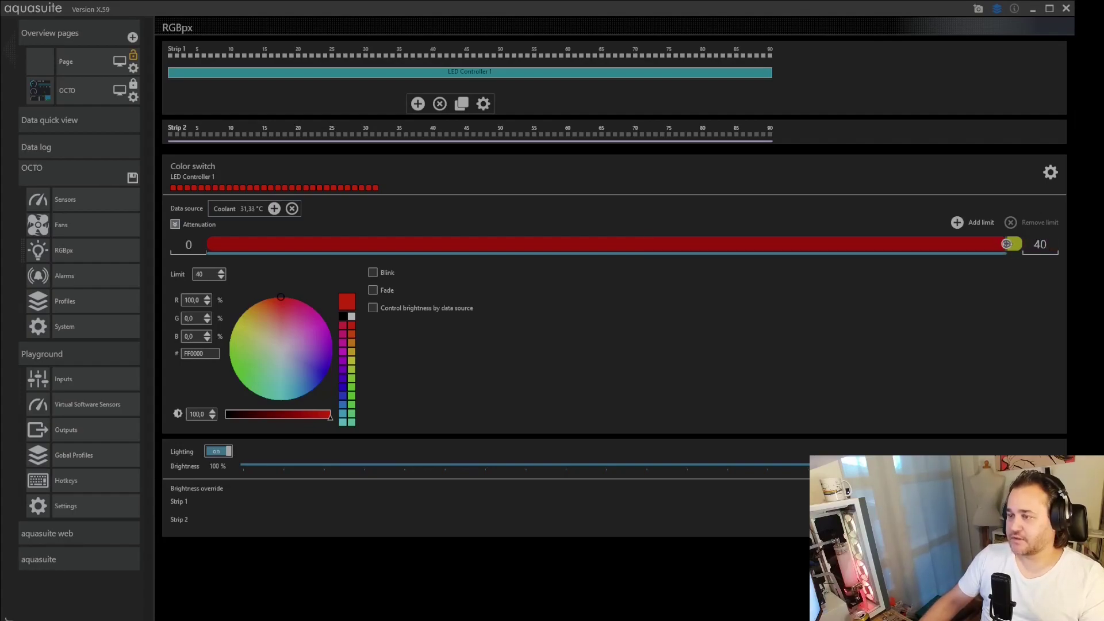
drag(1008, 245, 623, 245)
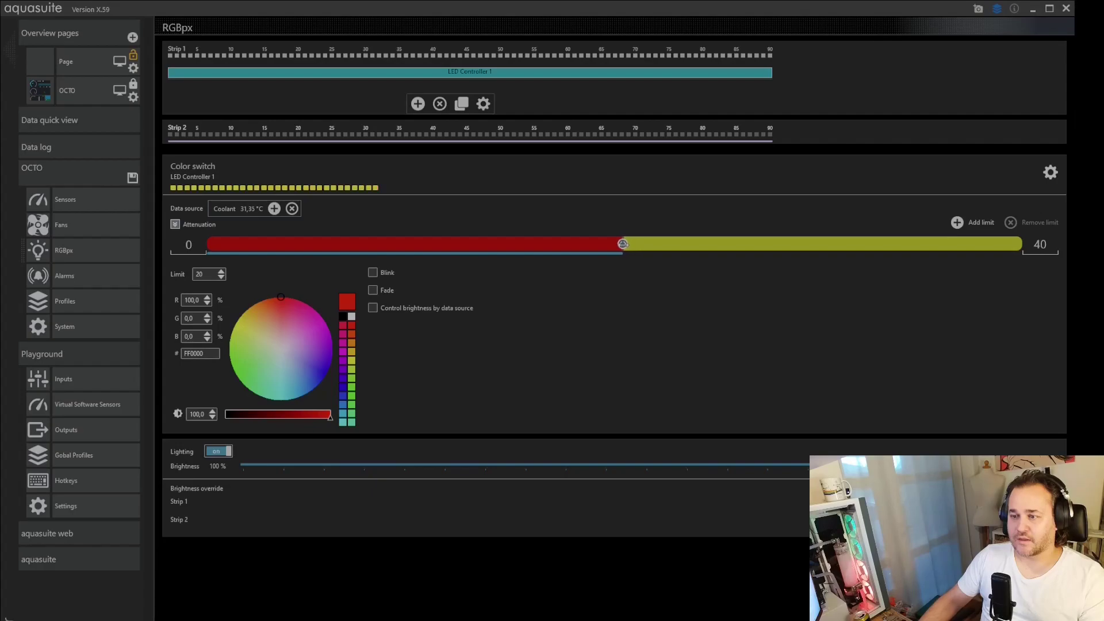
Step: Make the above-limit colour red and the below-limit colour blue, then open Strip 2
click(676, 251)
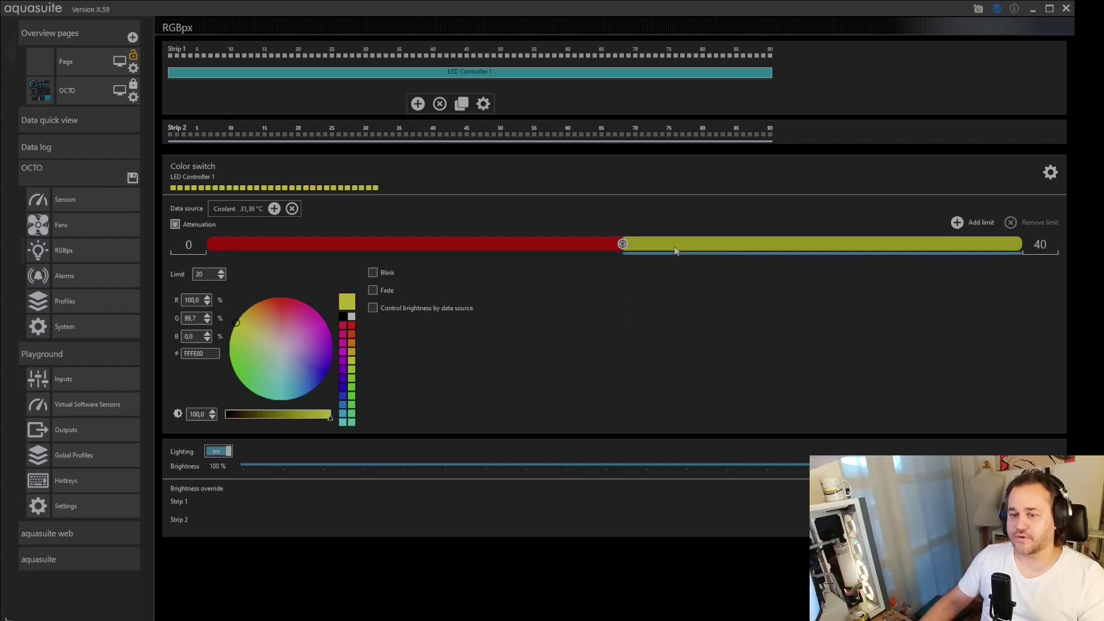
drag(237, 325, 282, 315)
click(414, 250)
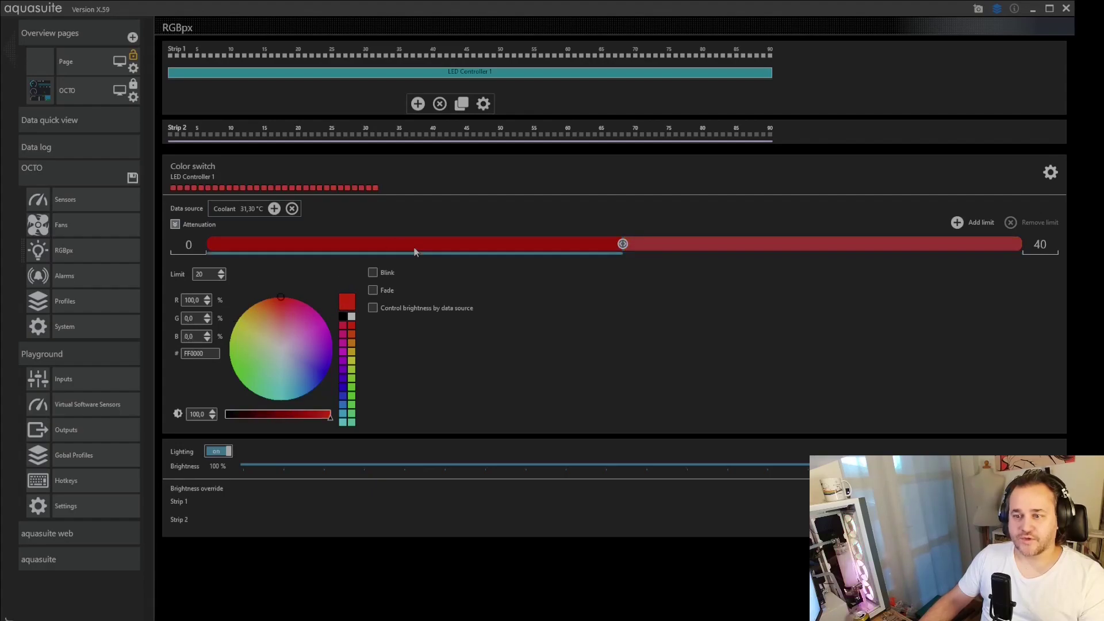
drag(285, 296, 305, 375)
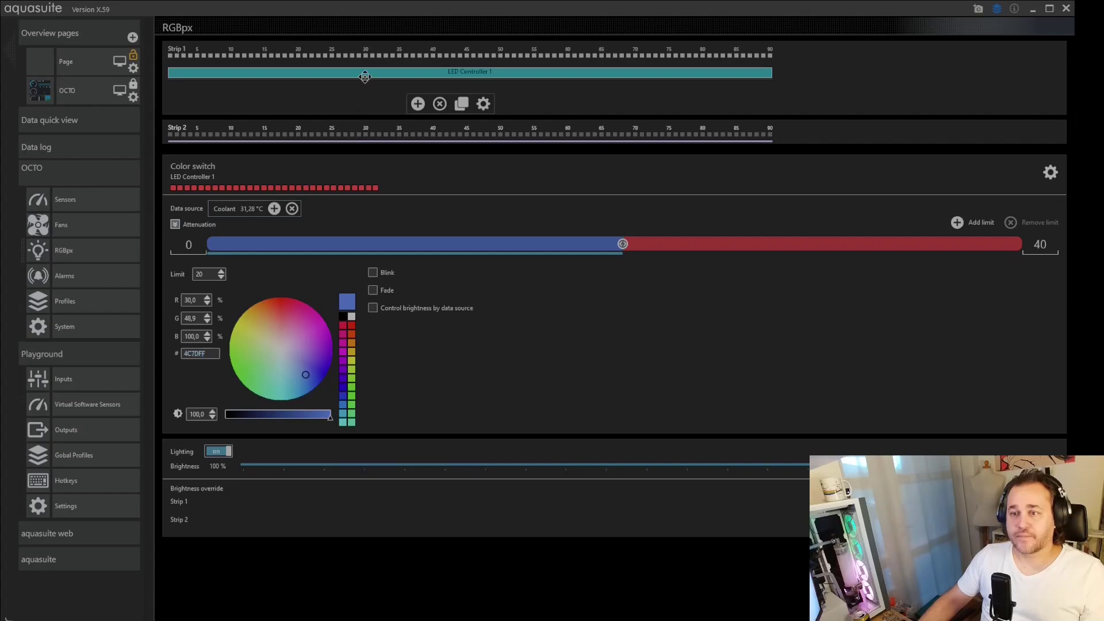
click(378, 128)
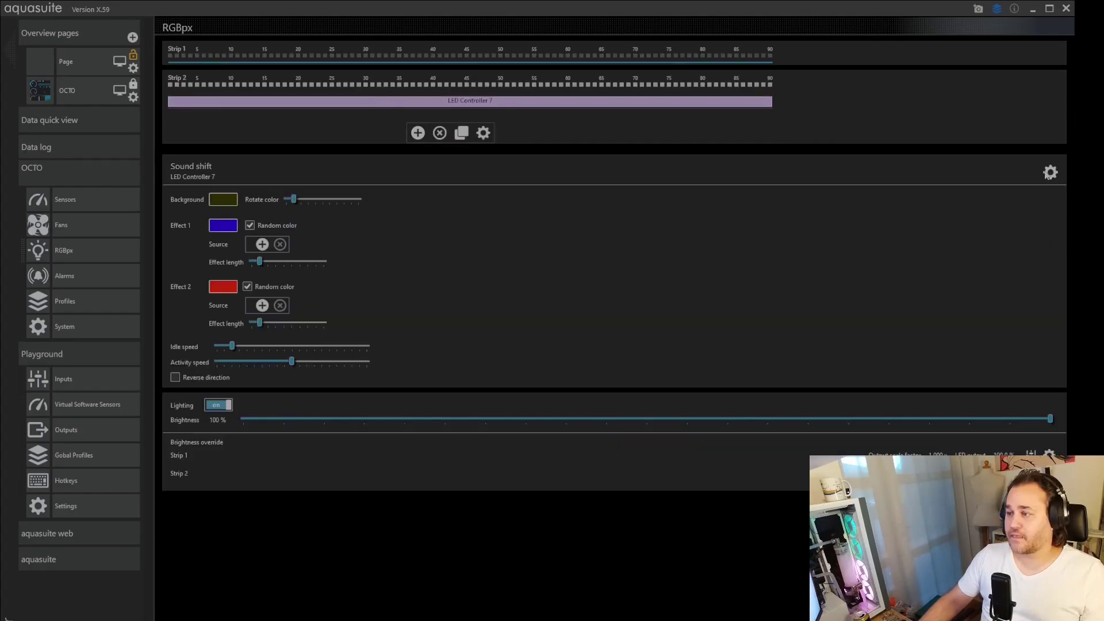
Step: Change Strip 2's LED Controller 7 from Sound shift to Color switch on Coolant temperature
click(573, 179)
click(1023, 483)
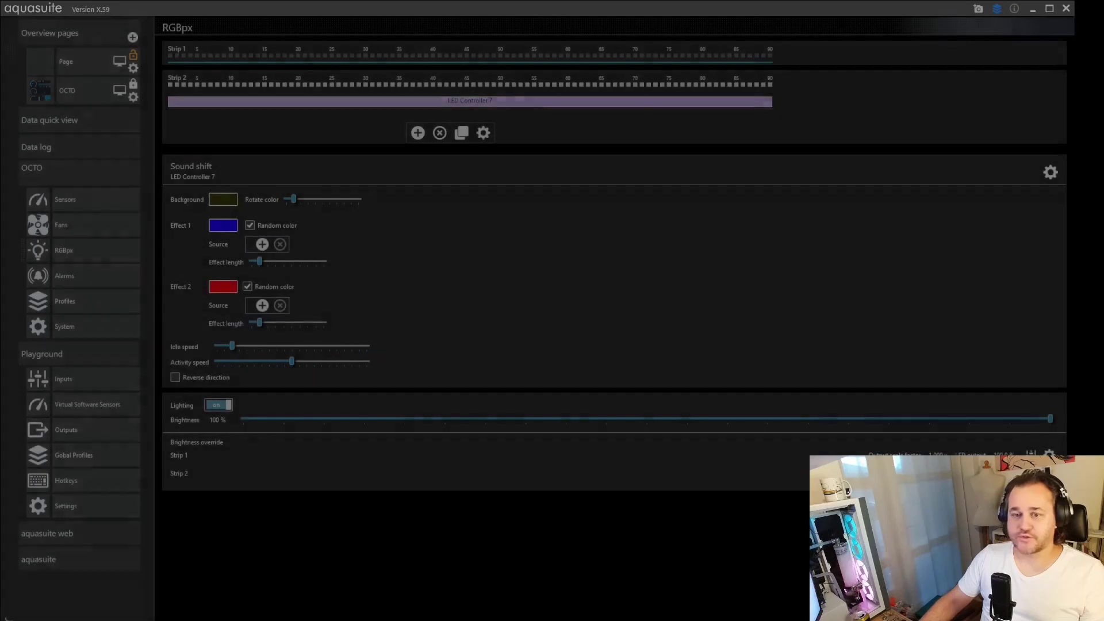
click(541, 211)
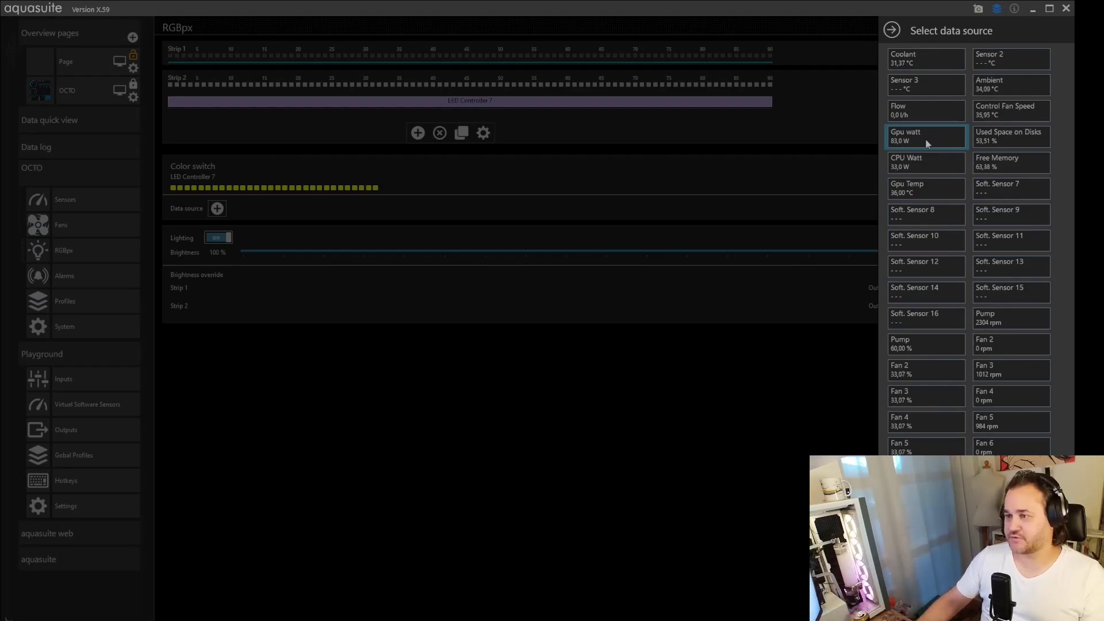
click(941, 70)
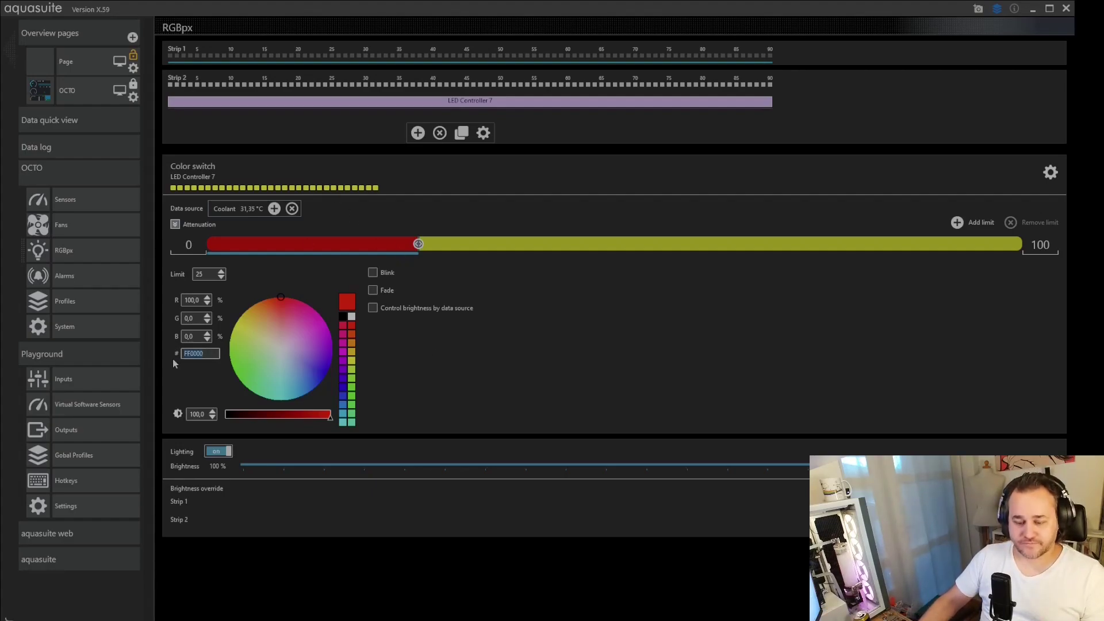
Step: Give Strip 2 blue 4C7DFF below the limit, range top 40 and limit 20
text(4C7DFF)
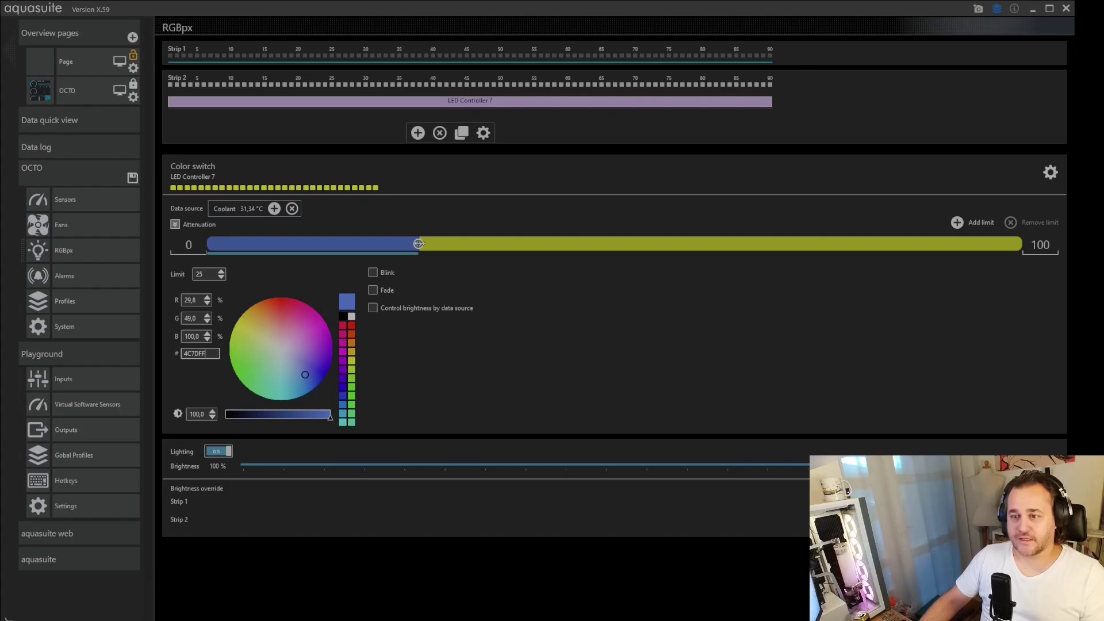
drag(418, 244, 539, 243)
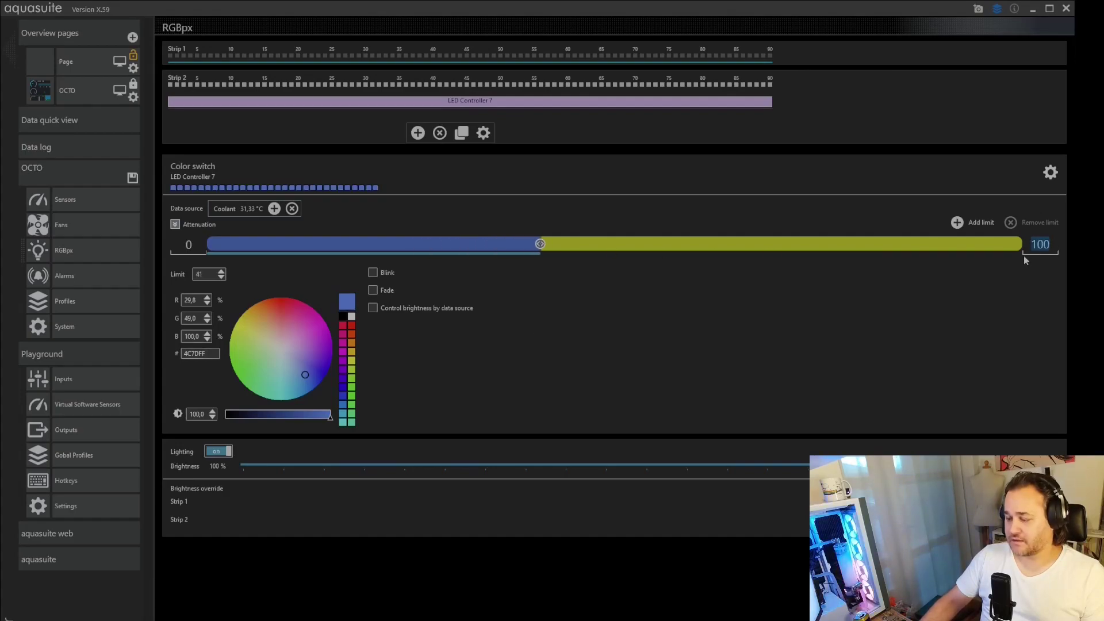
text(40)
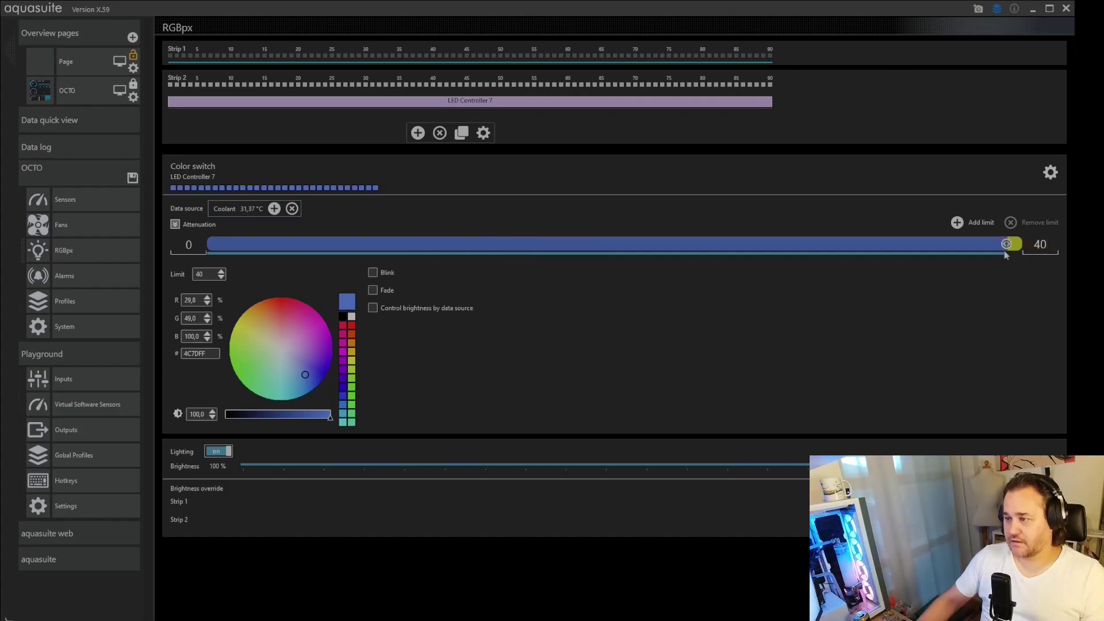
drag(1005, 243, 620, 265)
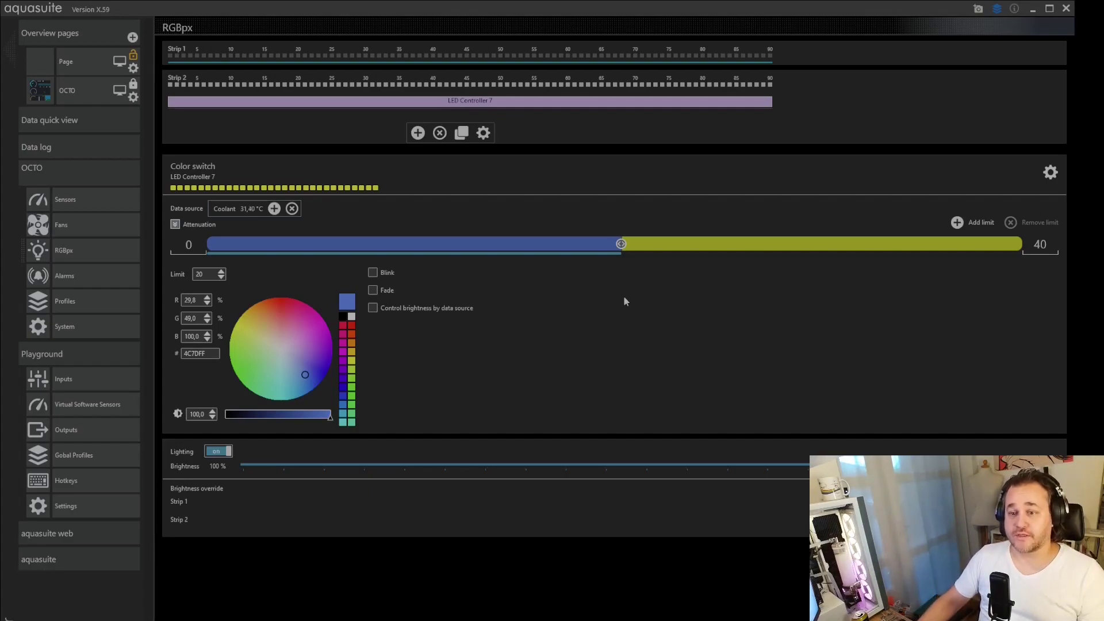
click(638, 243)
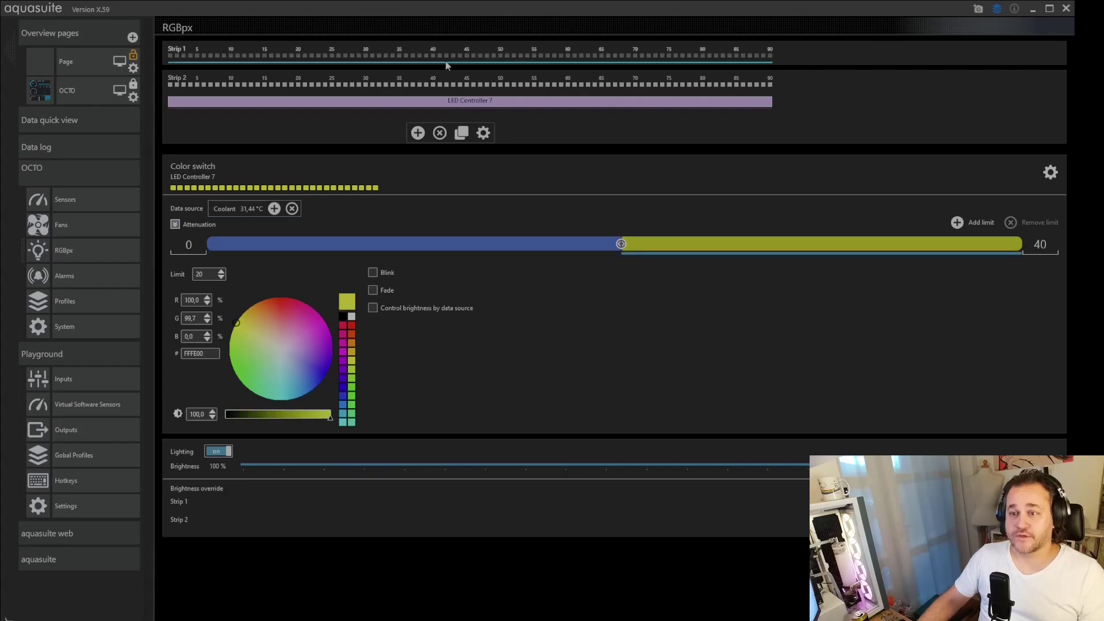
Step: Read Strip 1's above-limit red code, then reselect Strip 2's above-limit colour section
click(469, 62)
click(469, 71)
click(679, 245)
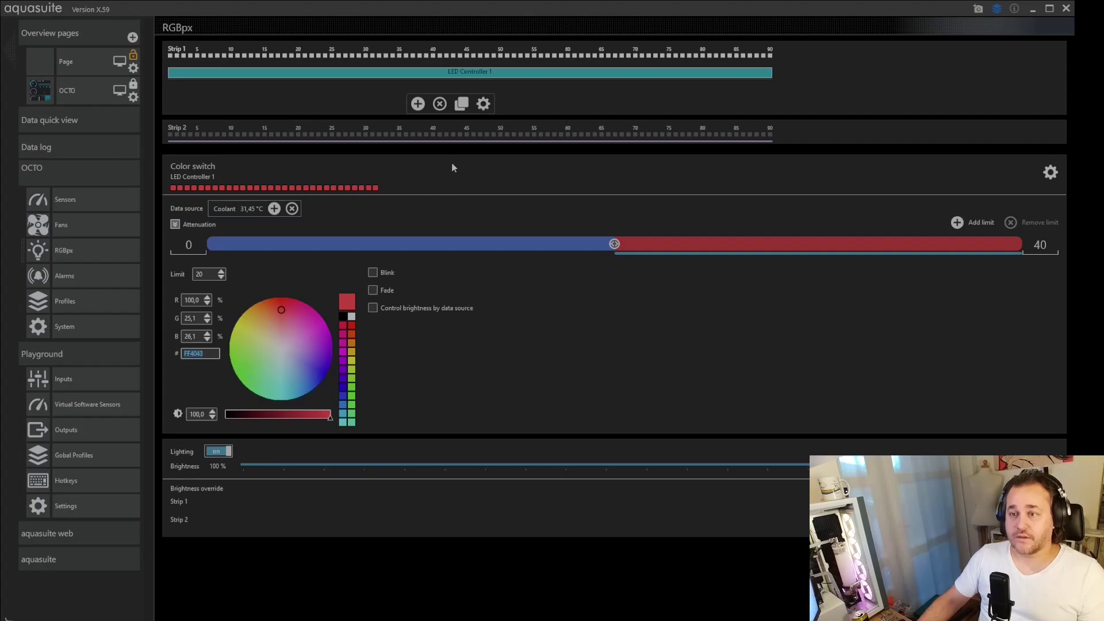
click(469, 134)
click(469, 101)
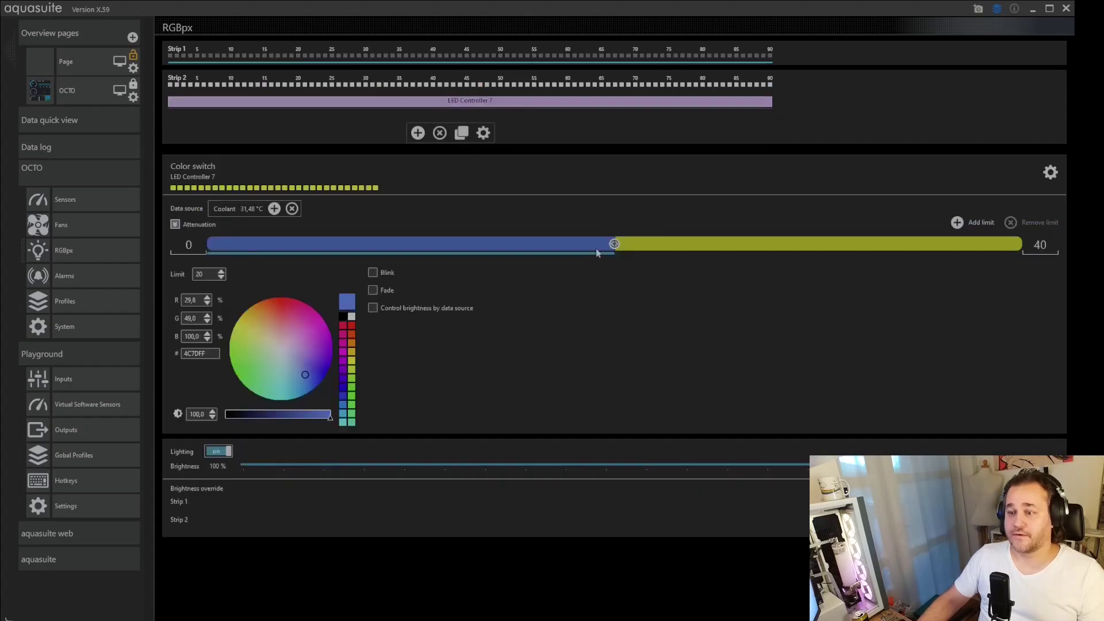
click(700, 240)
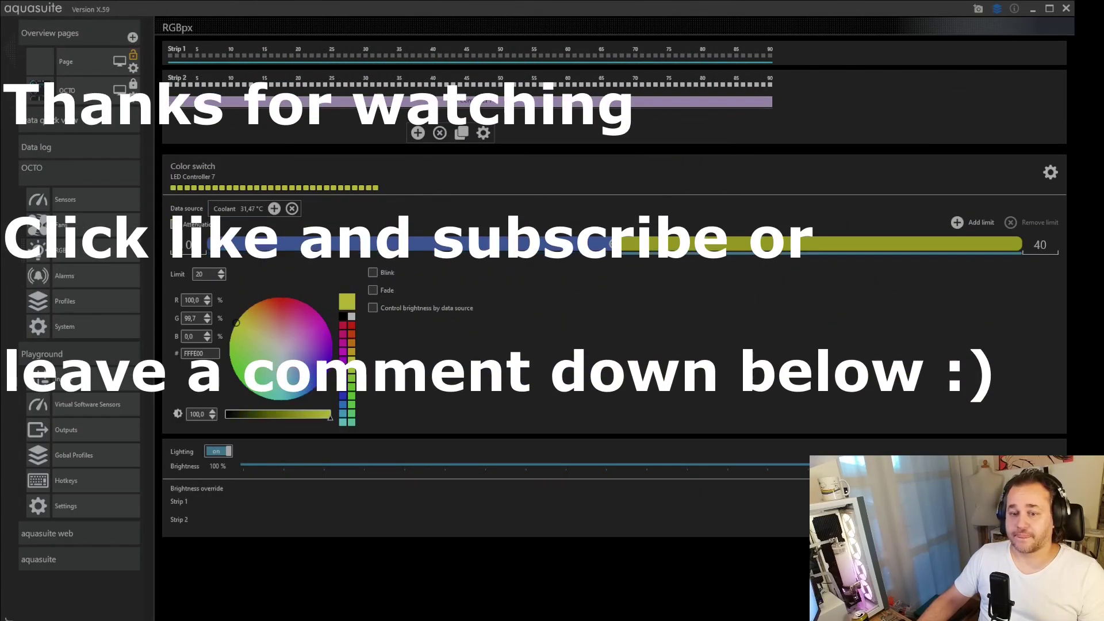
Step: Set Strip 2's above-limit colour to red FF4043 and enable Fade
double_click(199, 353)
text(FF4043)
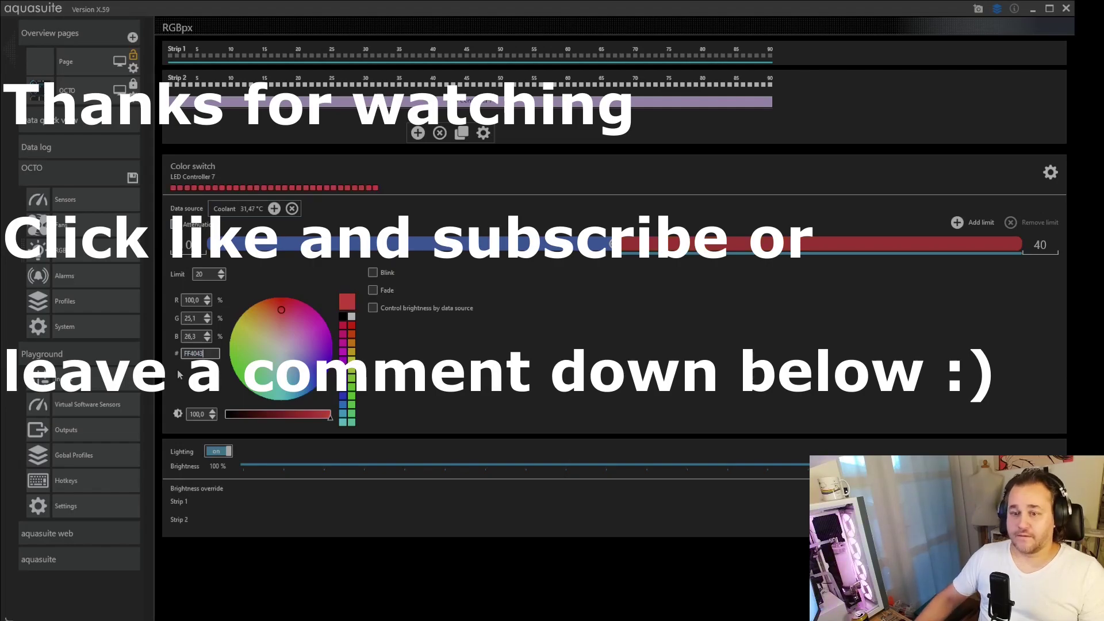
click(372, 290)
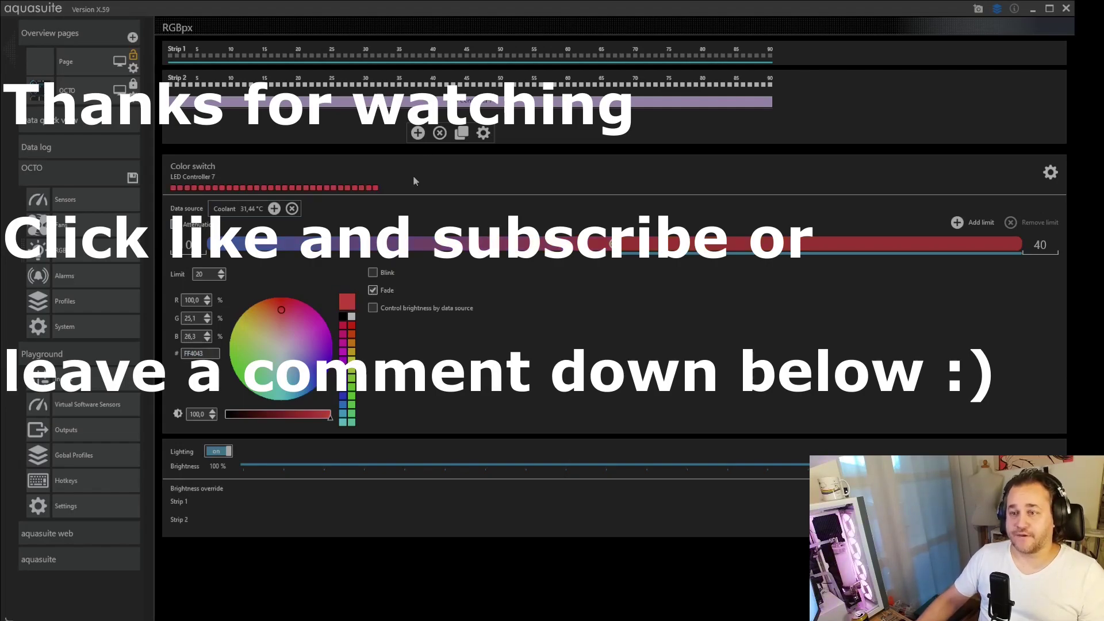
Step: Enable Fade on Strip 1's coolant colour switch as well
click(453, 71)
click(452, 72)
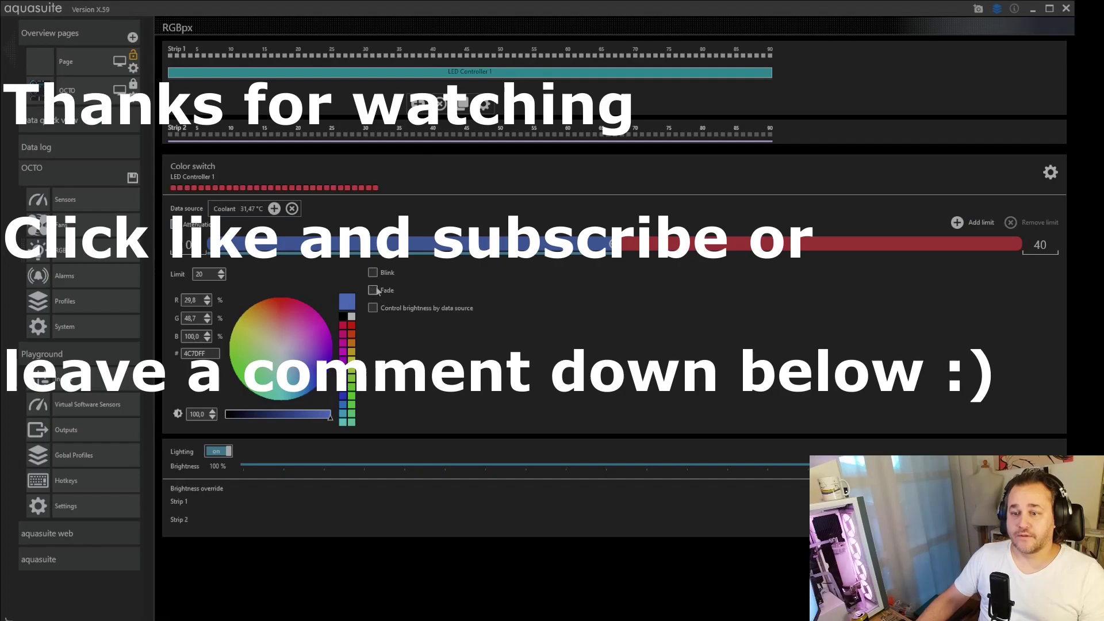
click(373, 292)
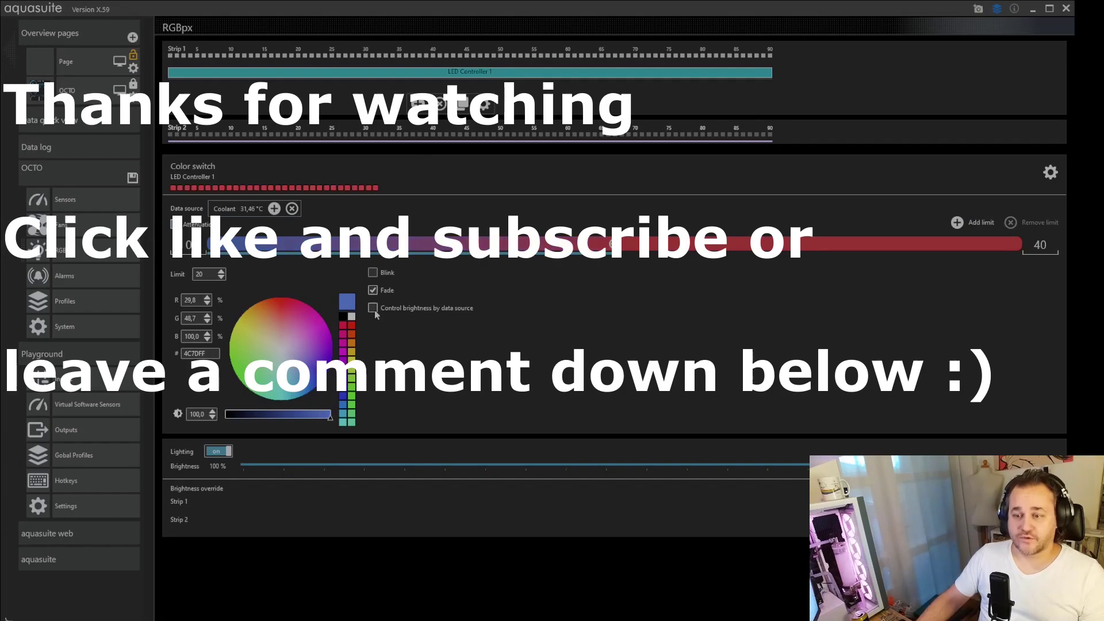